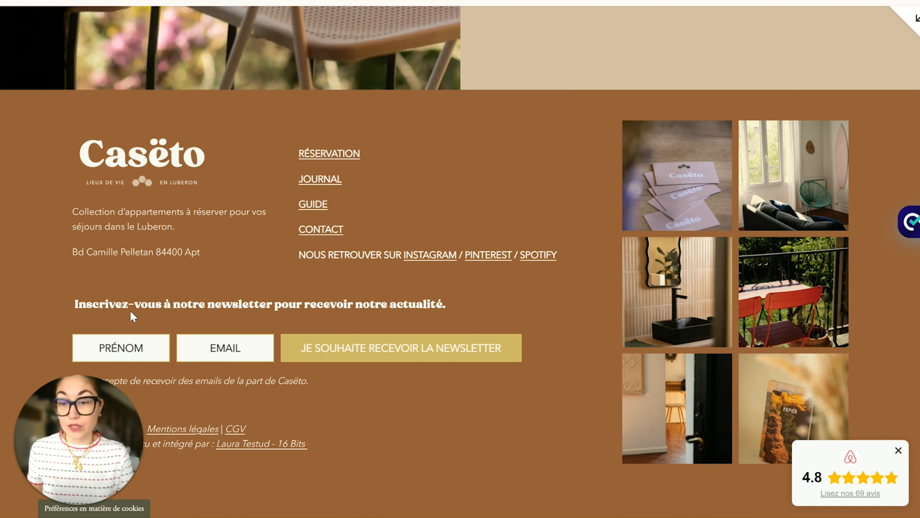
Examine the newsletter heading, legal disclaimer and postal address in the example site footers.
left_click_drag(89, 304, 451, 303)
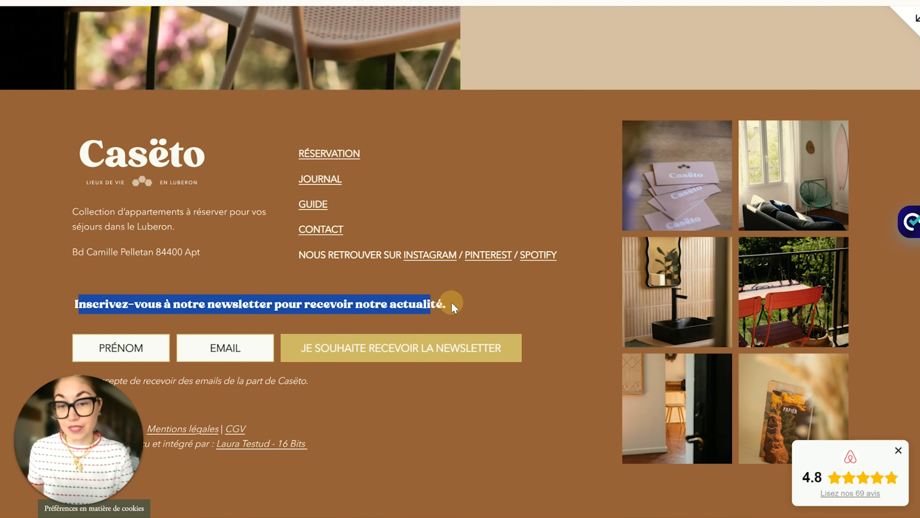
left_click(454, 306)
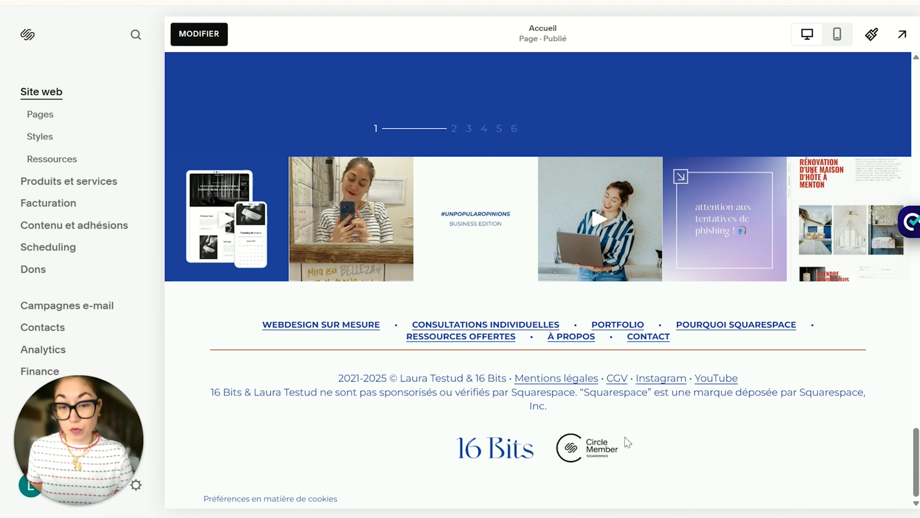
left_click_drag(563, 405, 582, 396)
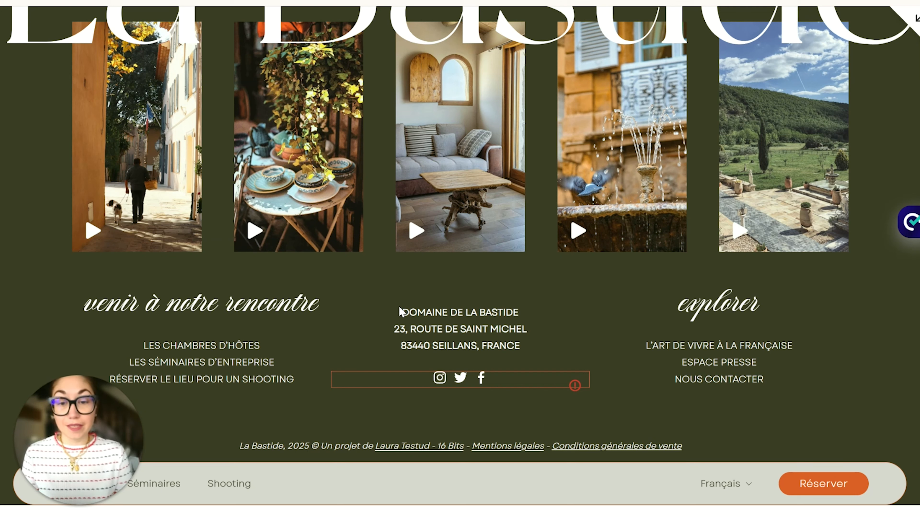
left_click_drag(401, 311, 530, 349)
left_click(492, 325)
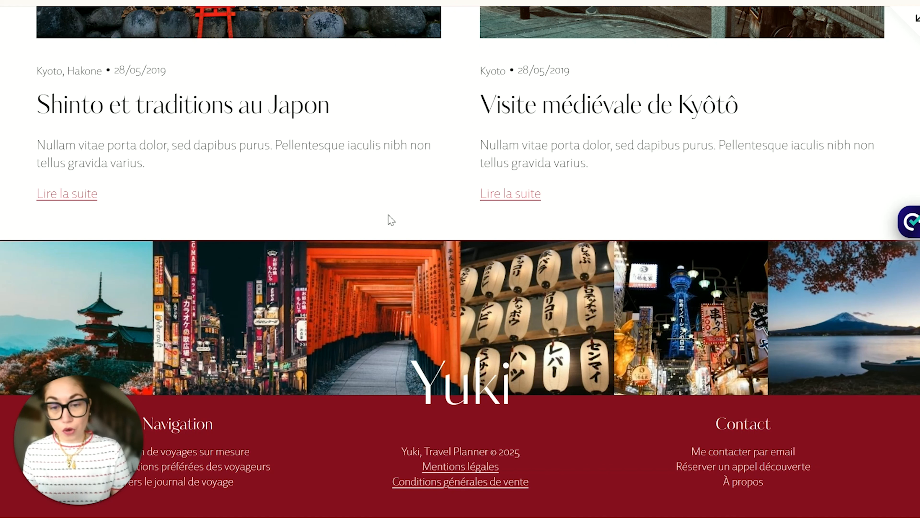
Open the Yuki site's footer for editing.
left_click(911, 15)
left_click(235, 23)
left_click(460, 368)
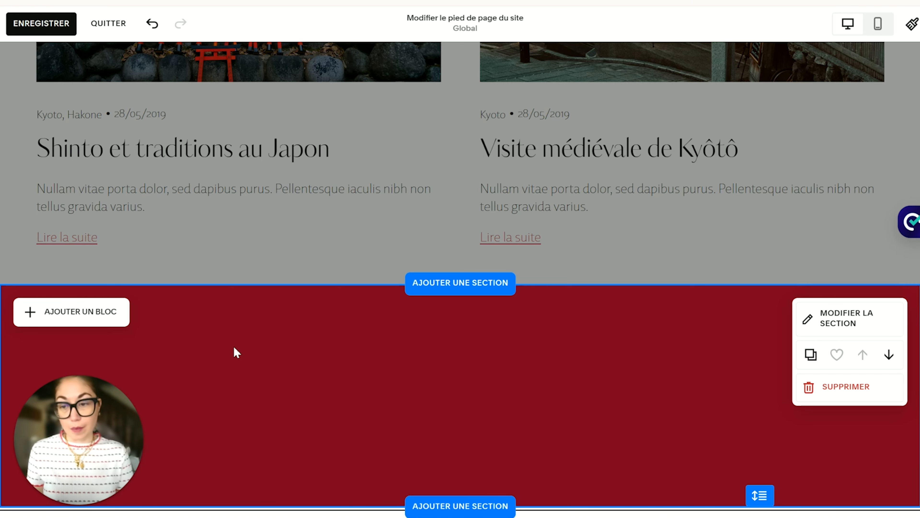
Look through the blocks available for the empty footer section, including the Instagram integration.
left_click(101, 311)
scroll(176, 344, "down", 10)
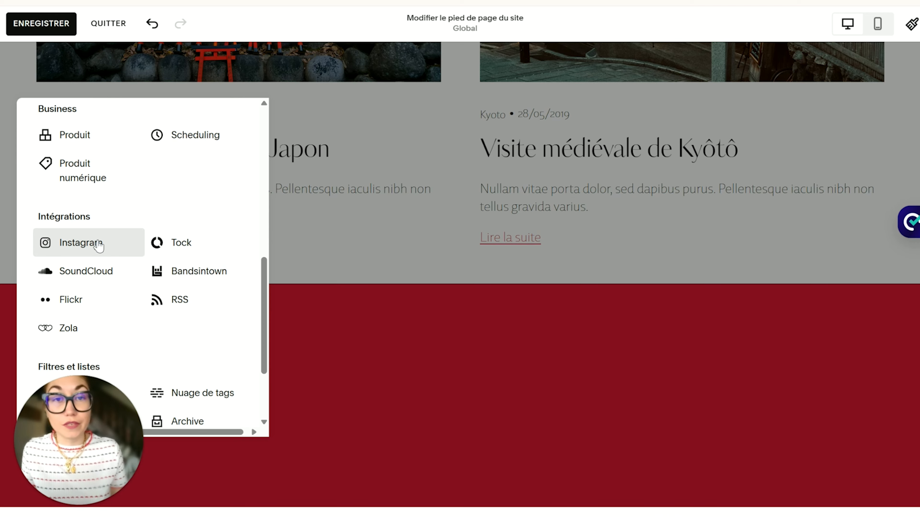
scroll(98, 246, "up", 6)
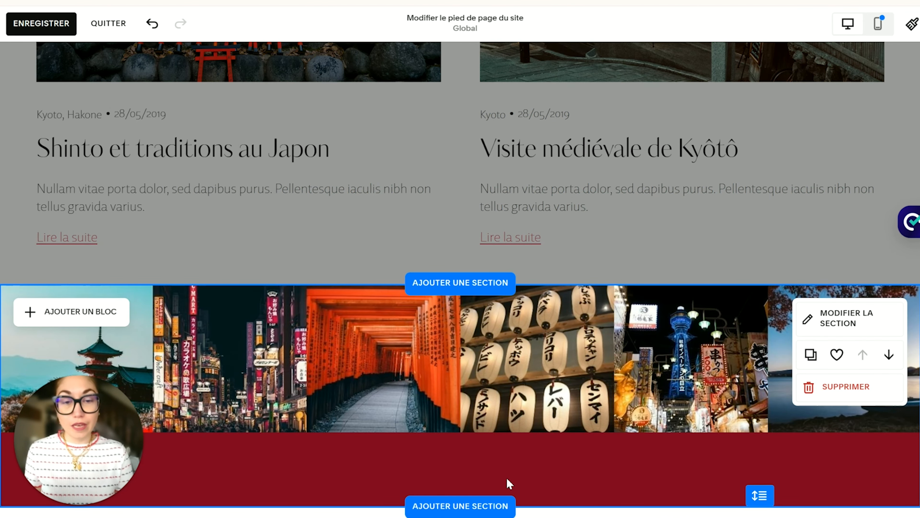
Set the footer section's custom height to 0, comparing it with the S preset.
left_click(847, 318)
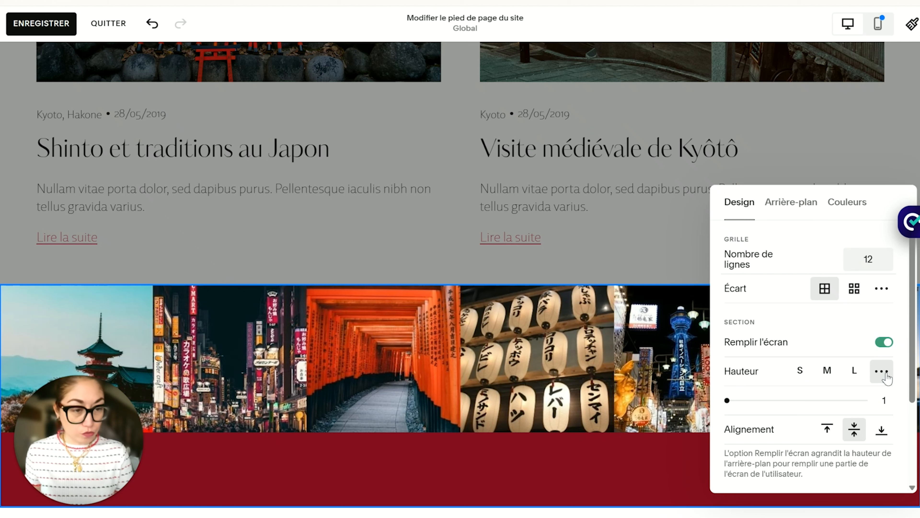
left_click(888, 397)
double_click(888, 400)
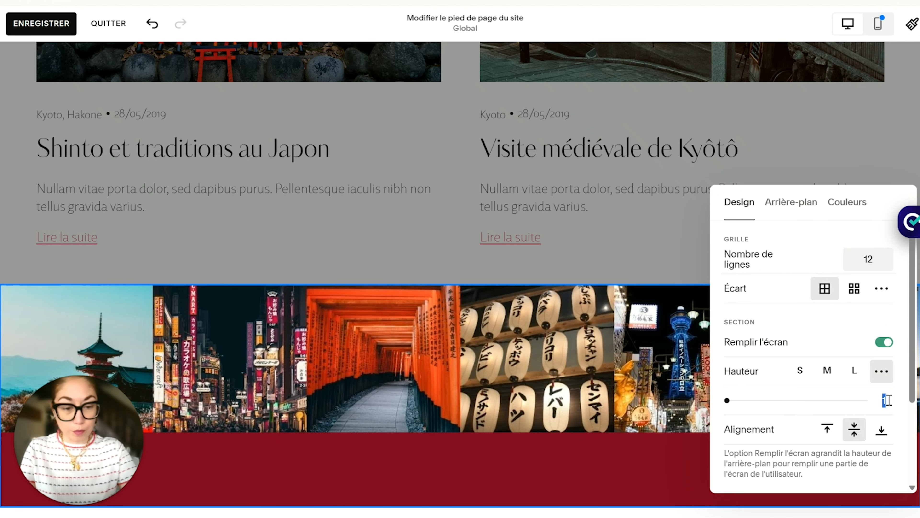
type("0")
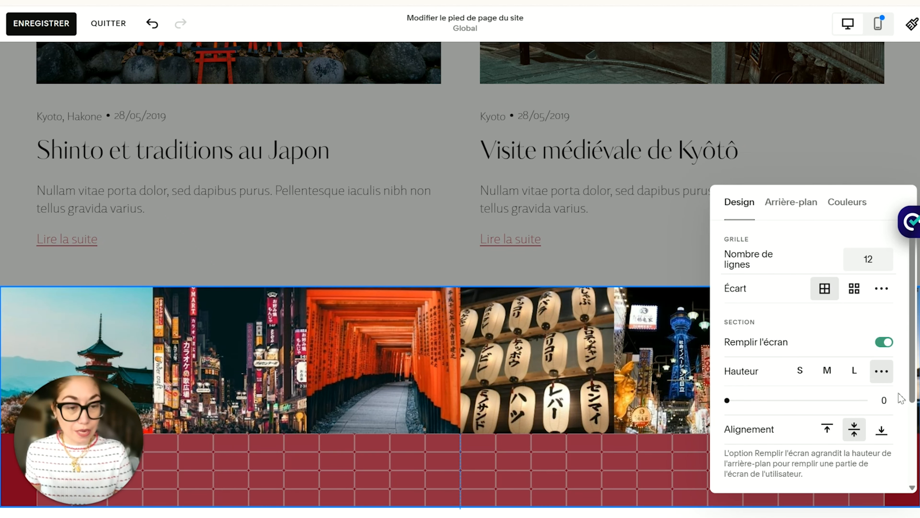
left_click(800, 372)
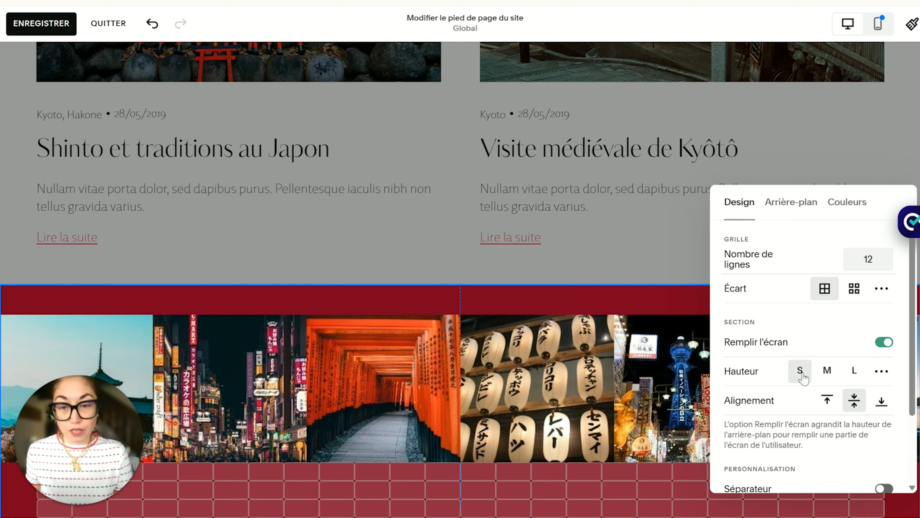
left_click(881, 371)
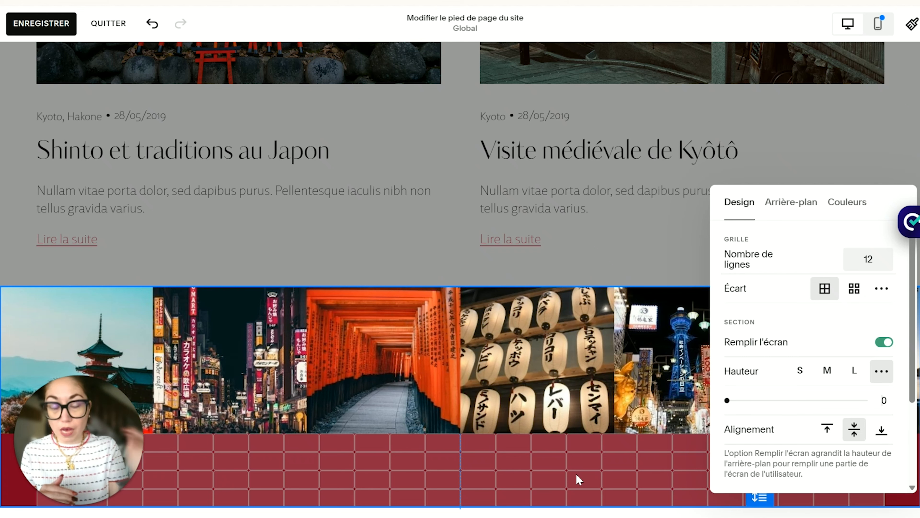
left_click(660, 461)
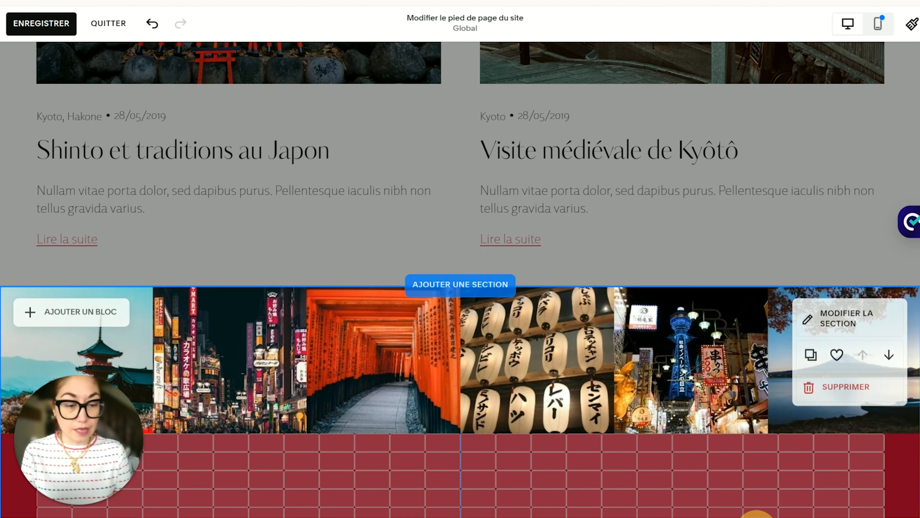
Add a text block reading "Yuki" just below the photo strip in the footer section.
scroll(575, 472, "down", 2)
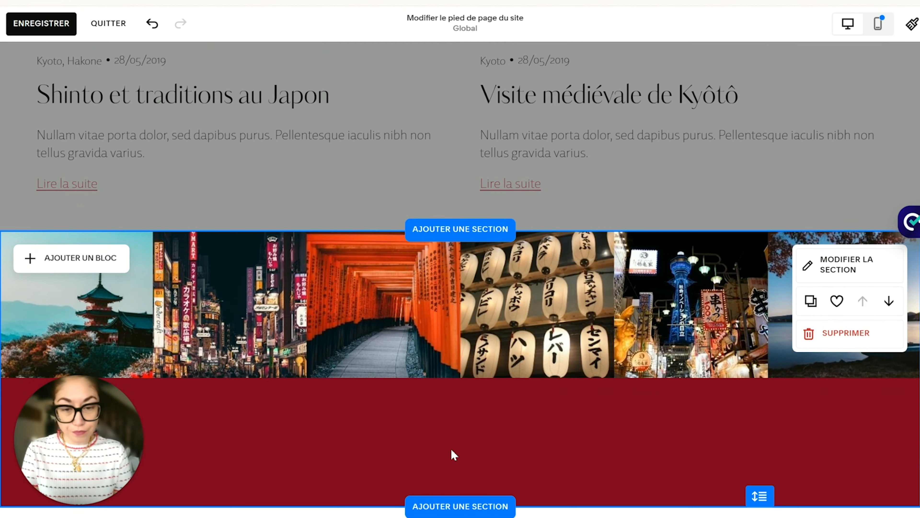
left_click(424, 414)
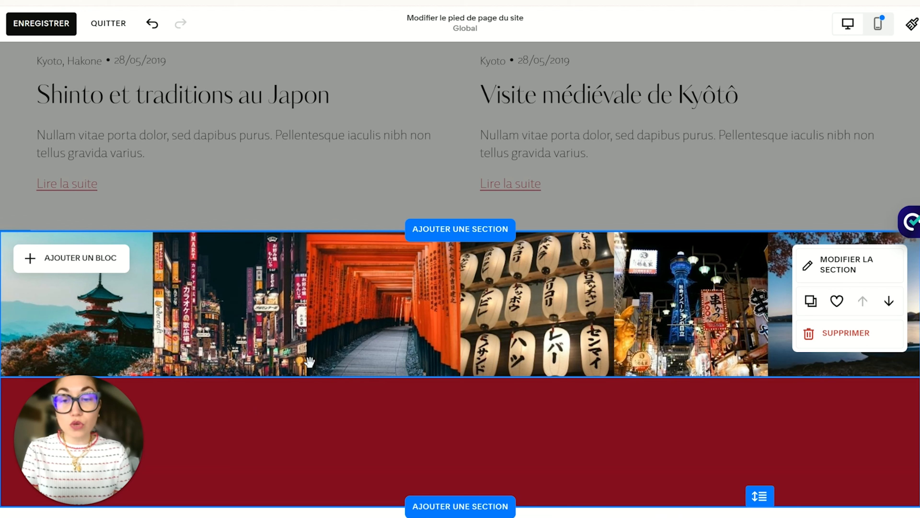
left_click(105, 260)
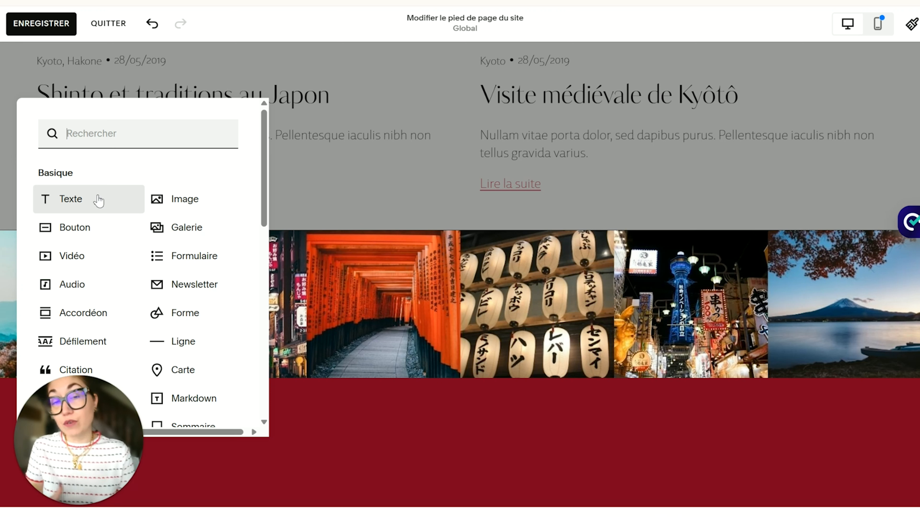
left_click(71, 199)
left_click(397, 385)
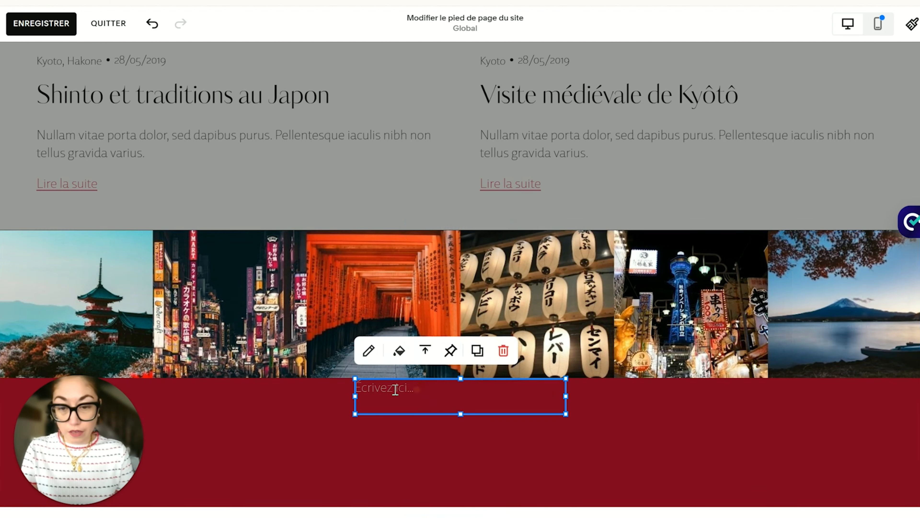
left_click(390, 385)
type("Yuki")
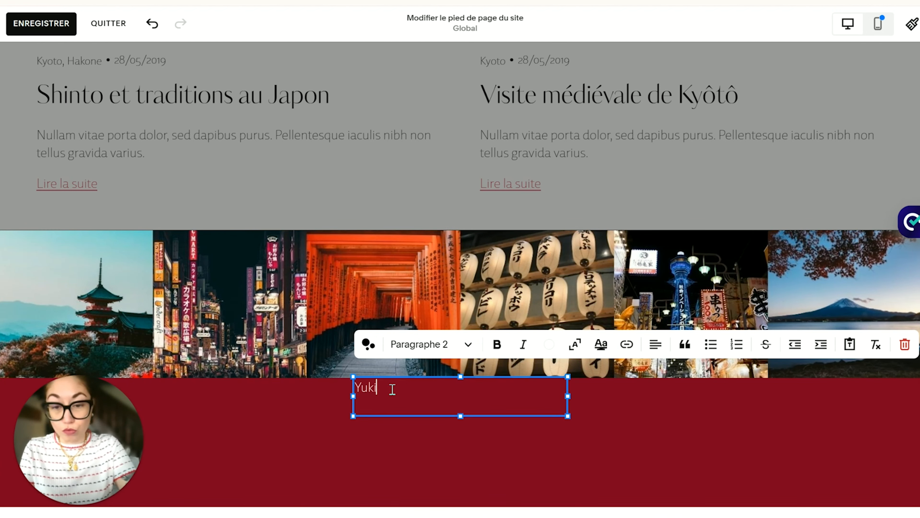
Format the "Yuki" text as Titre 1 and centre it in its block.
key("ctrl+a")
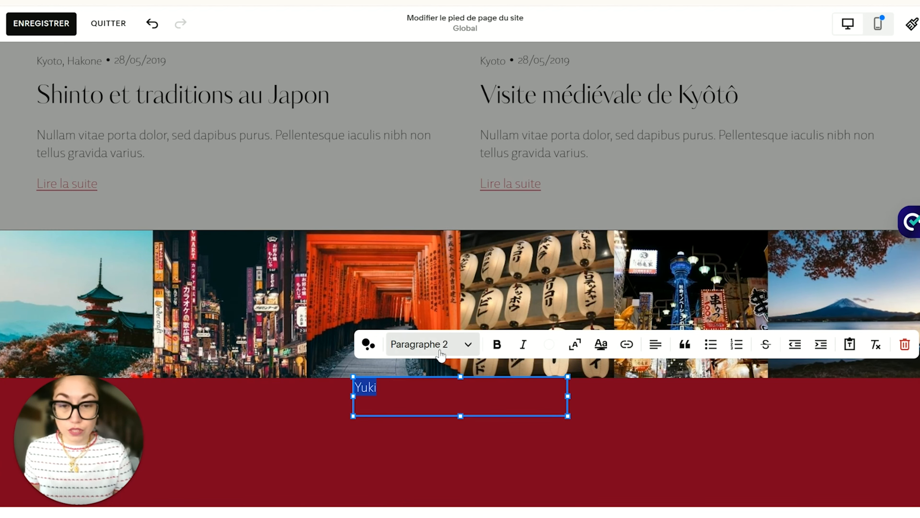
left_click(433, 344)
left_click(422, 115)
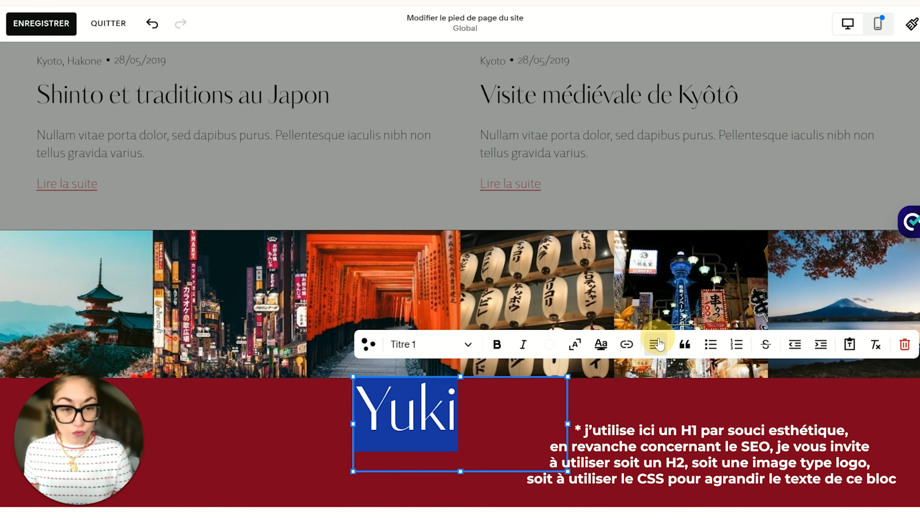
left_click(655, 344)
left_click(643, 376)
left_click(639, 419)
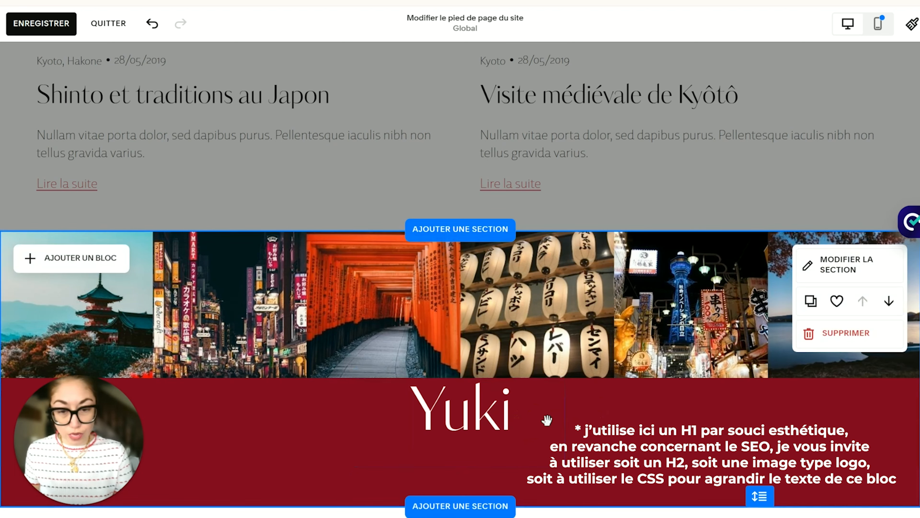
Move the "Yuki" title up so that it overlaps the lower edge of the photo strip.
left_click_drag(480, 422, 478, 399)
left_click(627, 420)
left_click(626, 417)
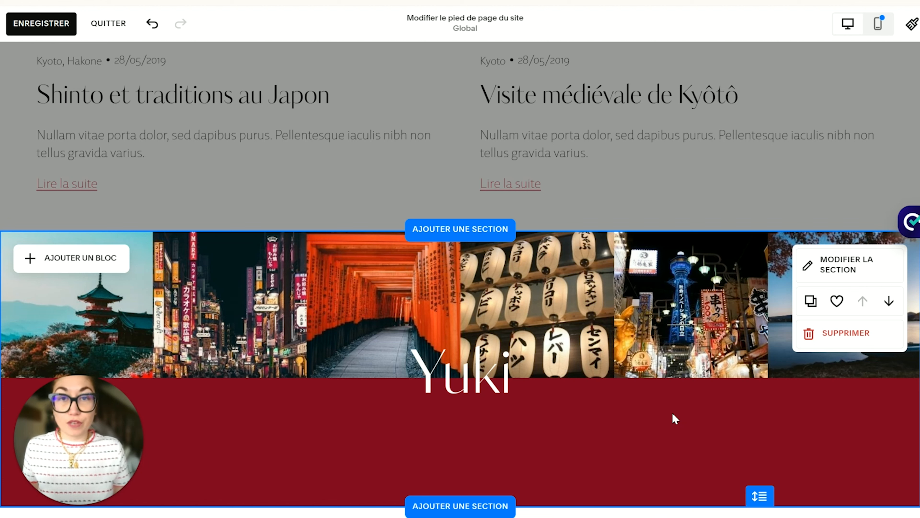
Align the "Yuki" title vertically to the middle of its block and save the footer.
left_click(458, 387)
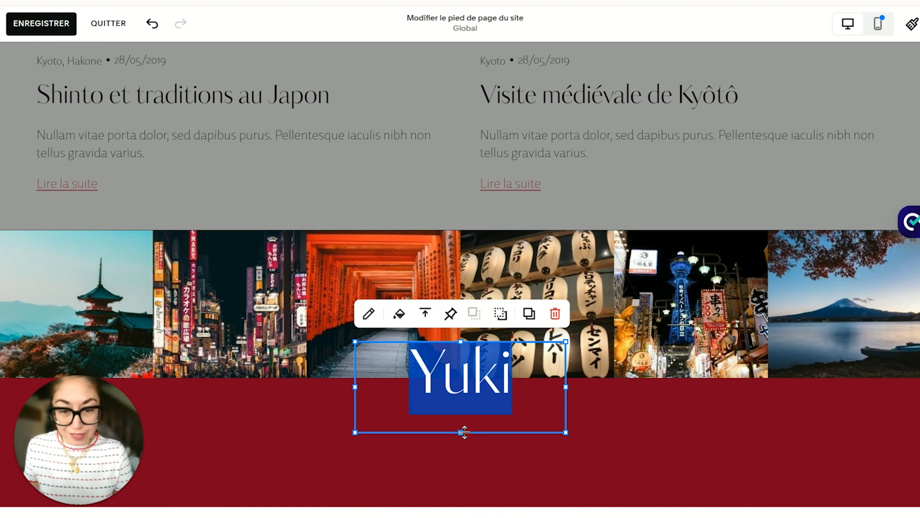
left_click(426, 313)
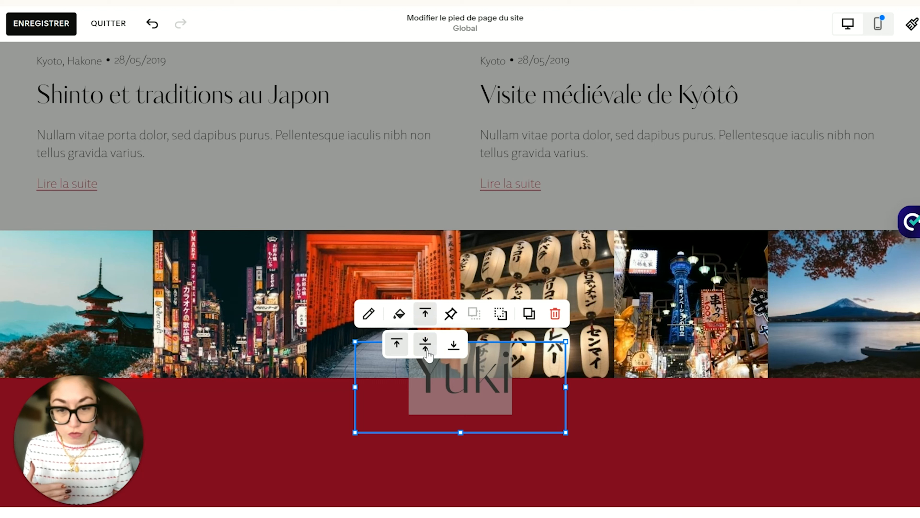
left_click(425, 343)
left_click(674, 422)
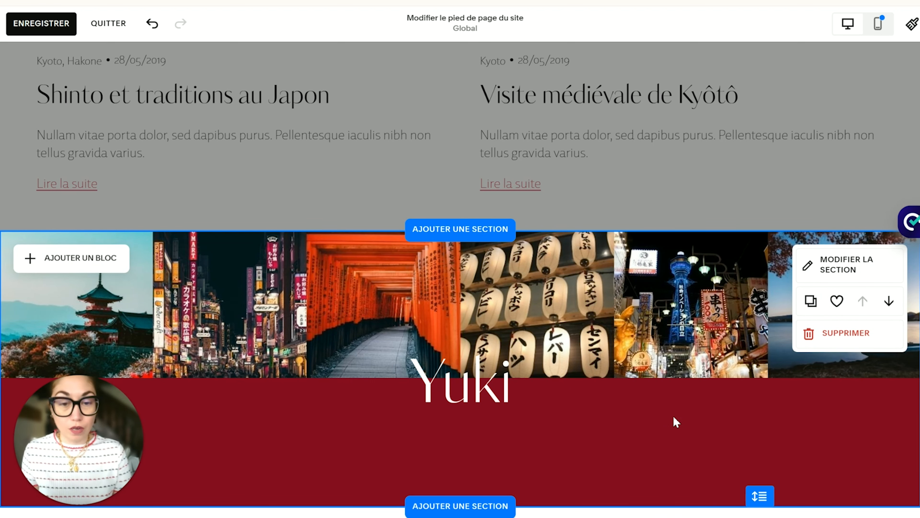
key("ctrl+s")
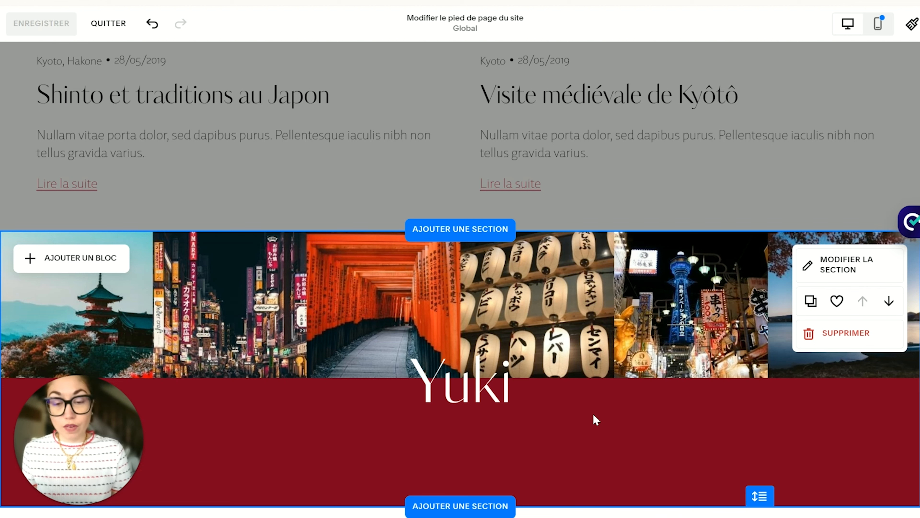
Add a second text block centred below the title and enter the copyright line "Yuki © 2025".
left_click(73, 258)
left_click(80, 199)
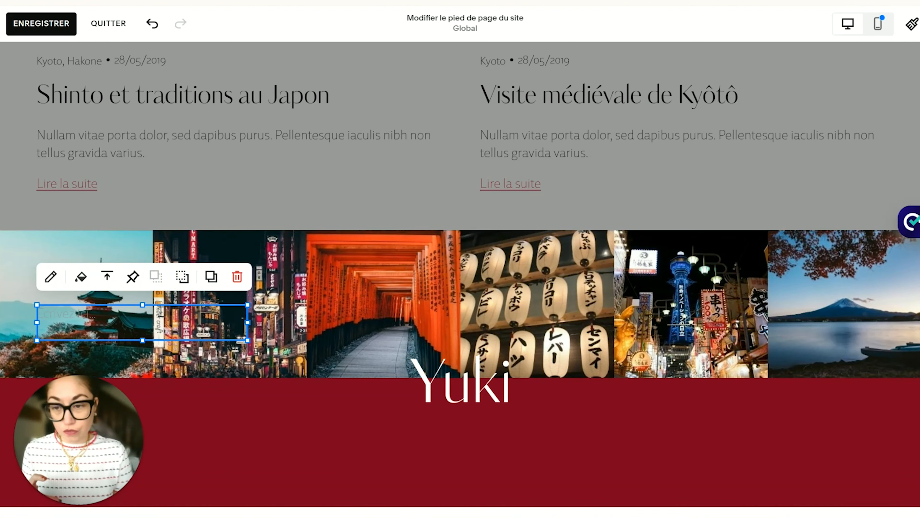
left_click(172, 326)
left_click_drag(172, 326, 488, 454)
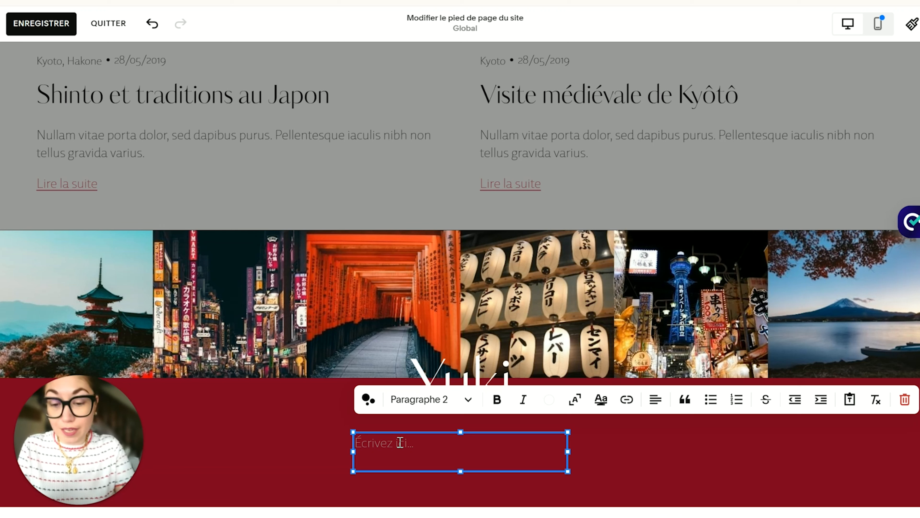
type("Yuki")
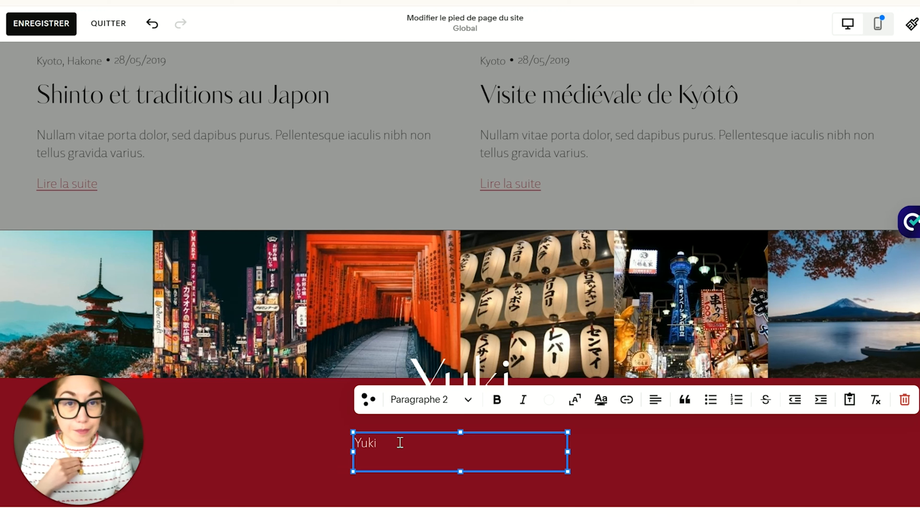
type(" ©")
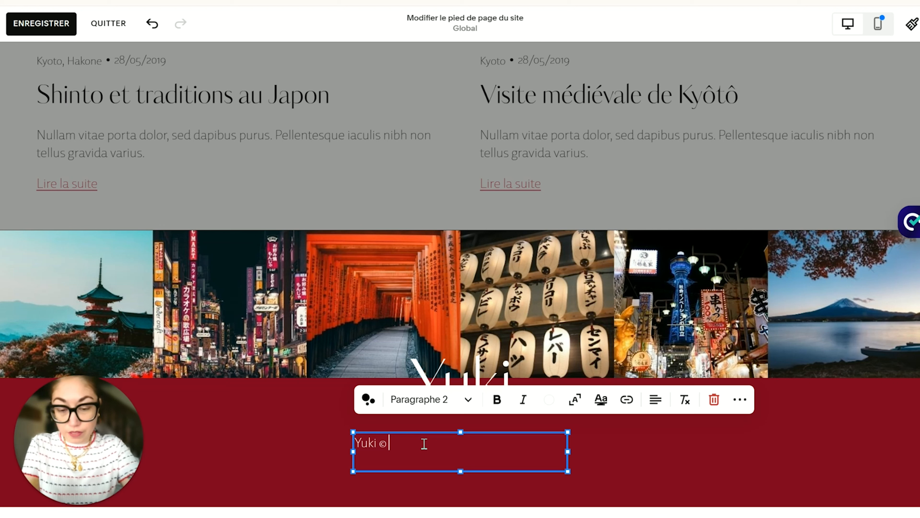
type(" 2025")
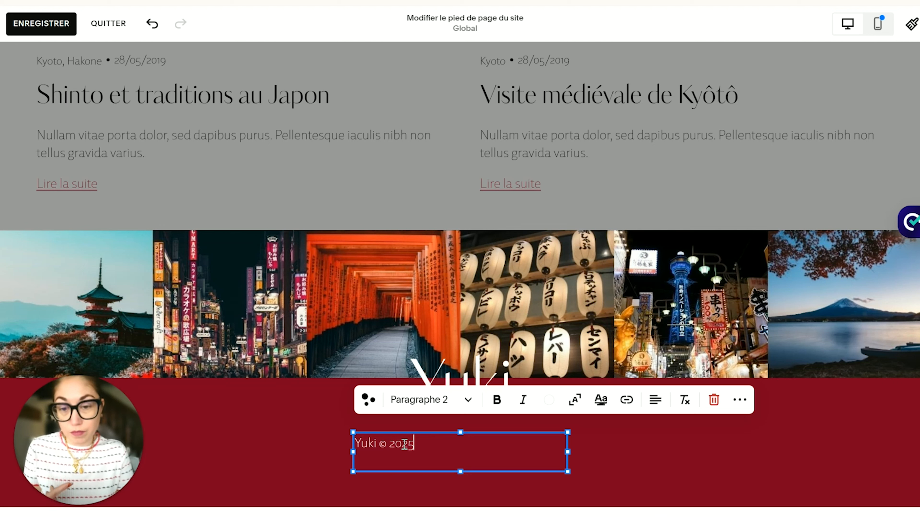
Change the year in the copyright line to the range 2022-2025.
left_click(405, 443)
type("2")
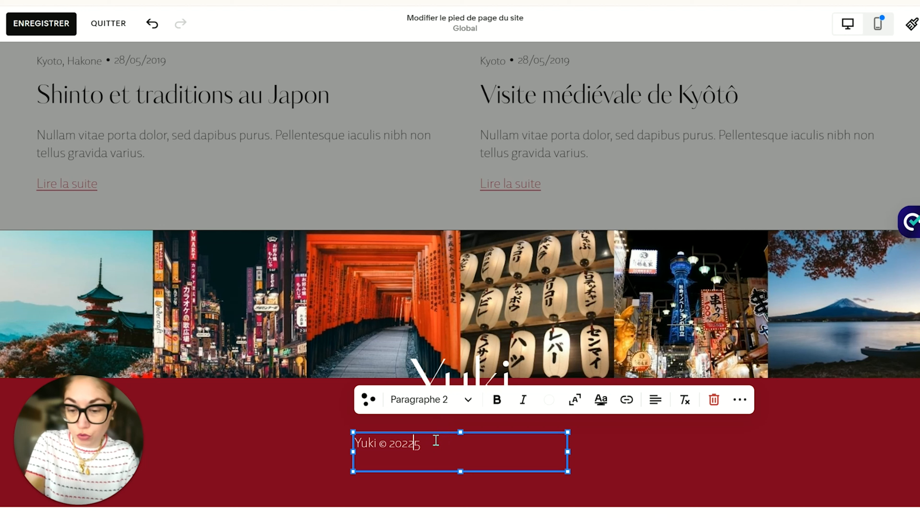
type("-20")
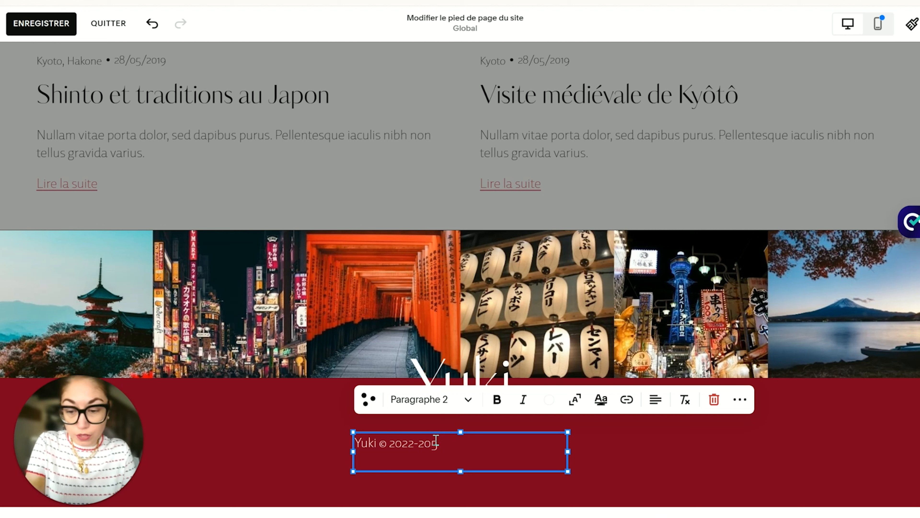
type("2")
left_click(471, 449)
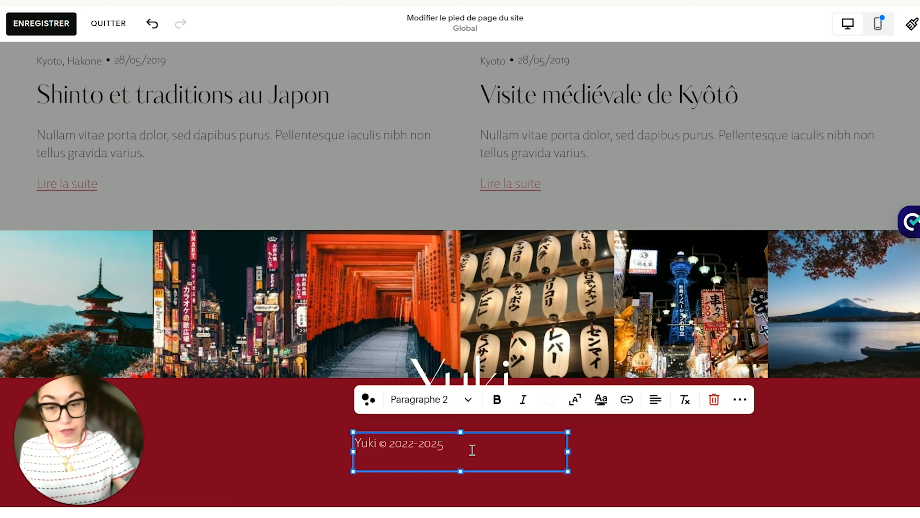
Shorten the copyright line back to "Yuki © 2025".
key("BackSpace")
key("BackSpace")
key("BackSpace")
key("BackSpace")
key("BackSpace")
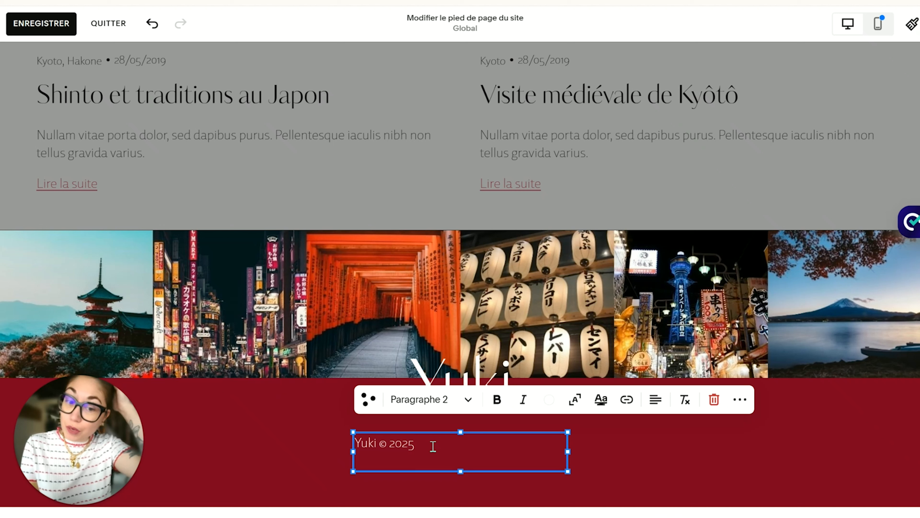
Add the lines "Mentions légales" and "Conditions générales de vente" beneath the copyright line.
key("Return")
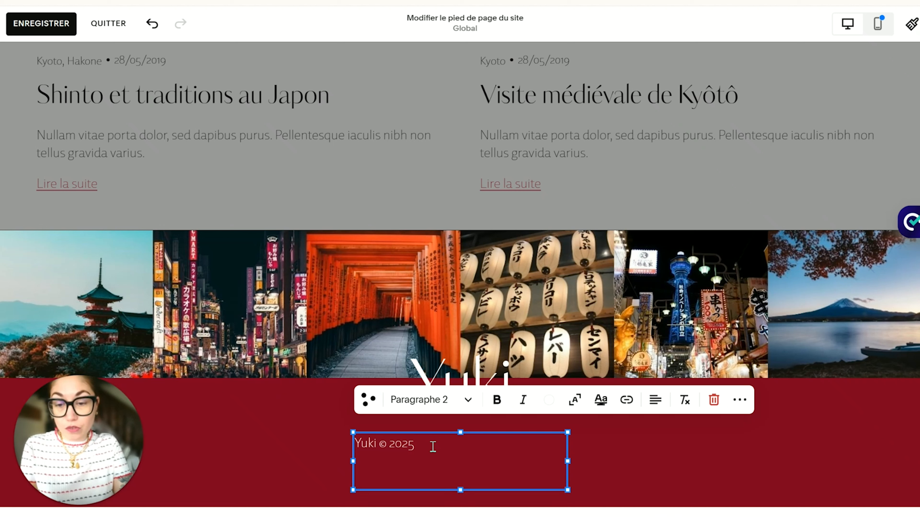
type("Mentions")
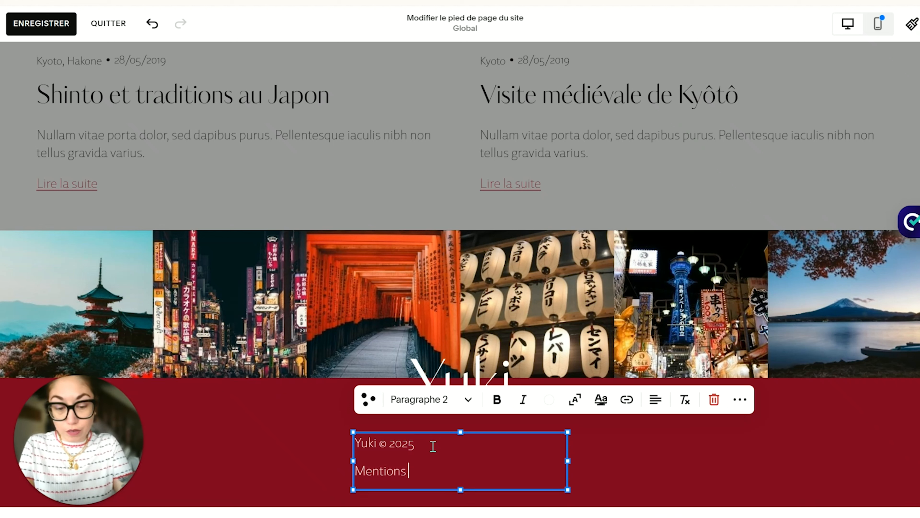
type(" légales")
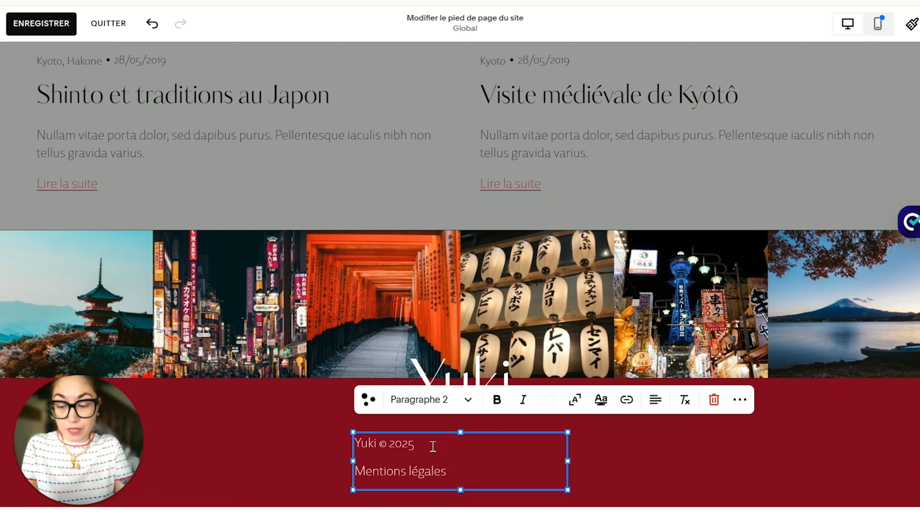
key("Return")
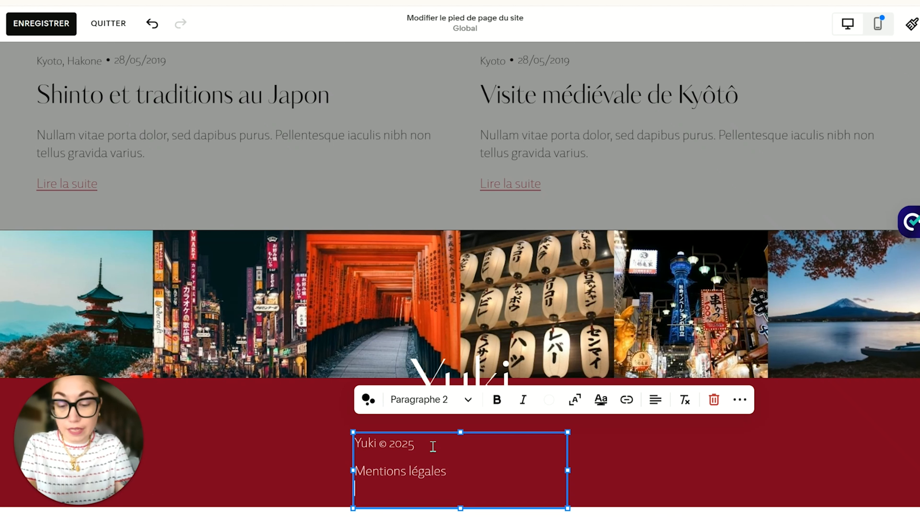
type("Conditions")
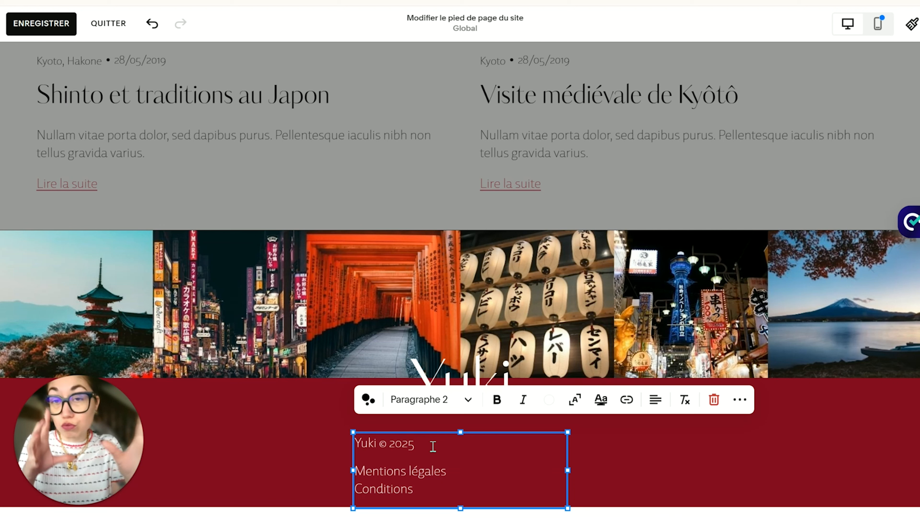
type(" gén")
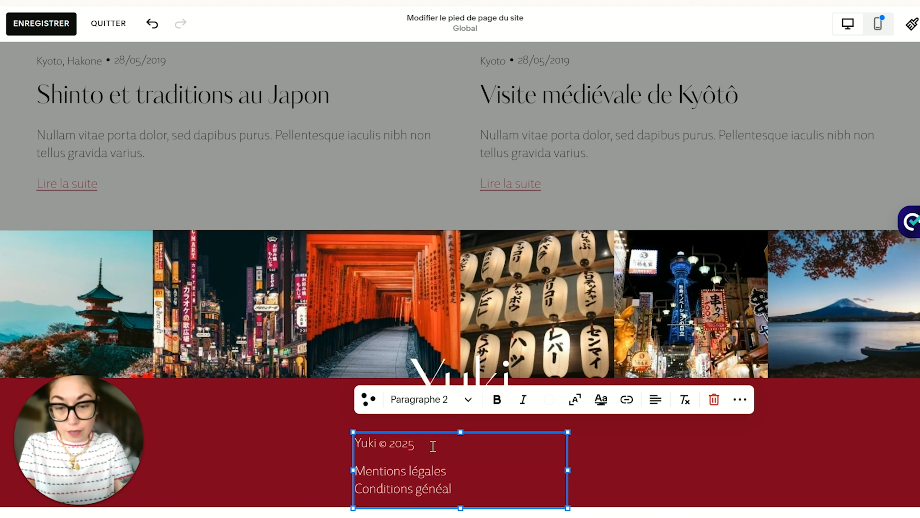
type("érales")
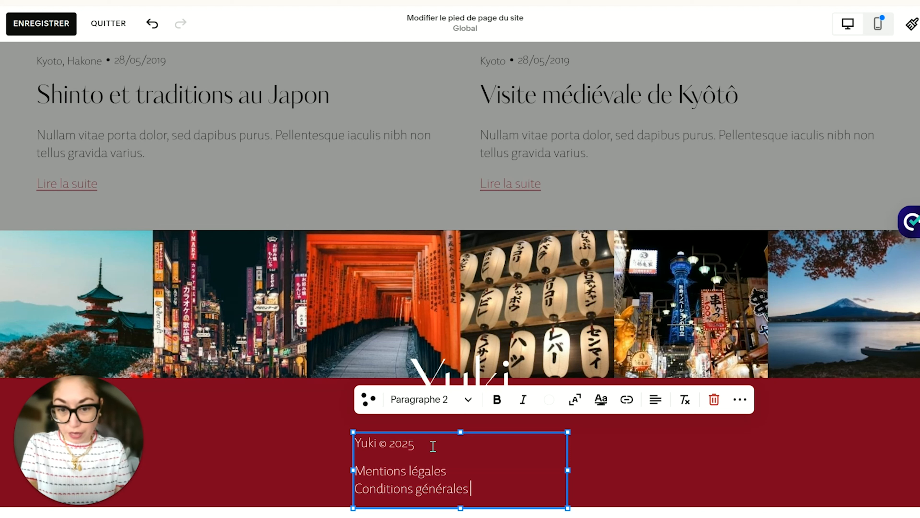
type(" de vente")
Format all text in the copyright block as Paragraphe 3 and centre it horizontally.
key("ctrl+a")
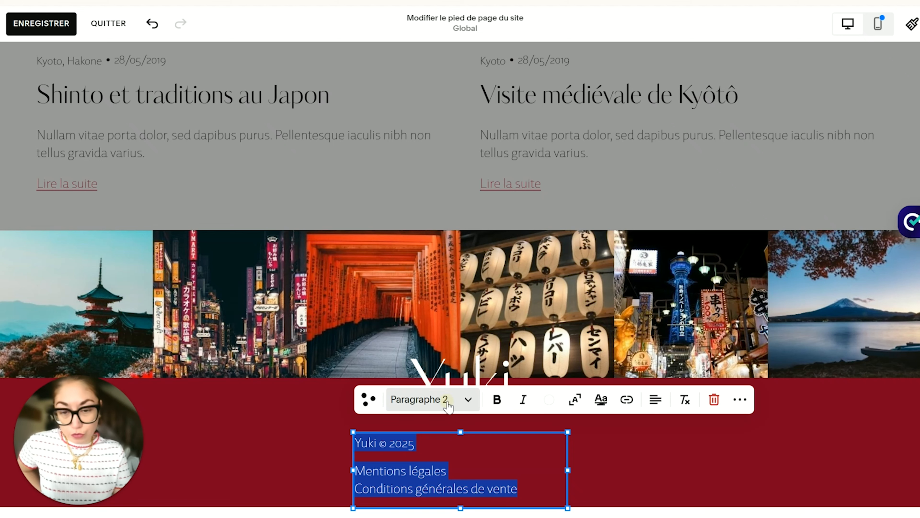
left_click(451, 400)
left_click(427, 337)
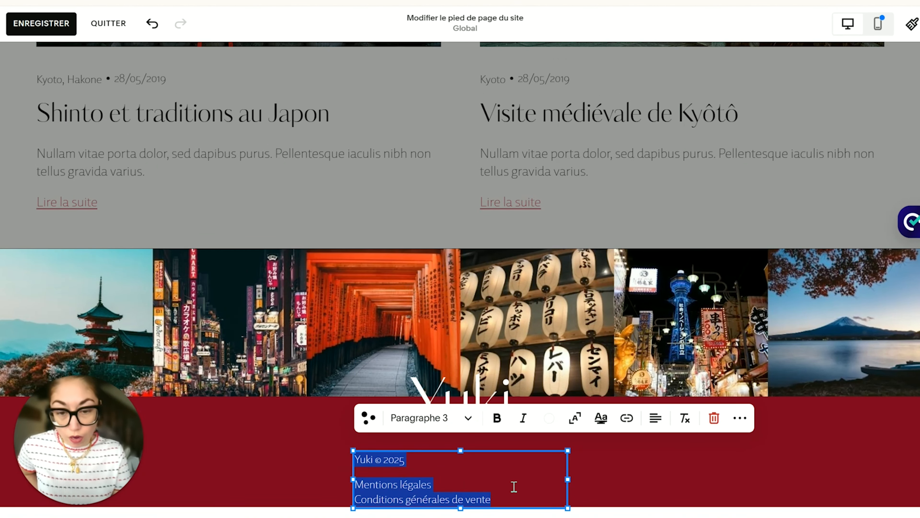
left_click(507, 497)
left_click_drag(503, 499, 356, 459)
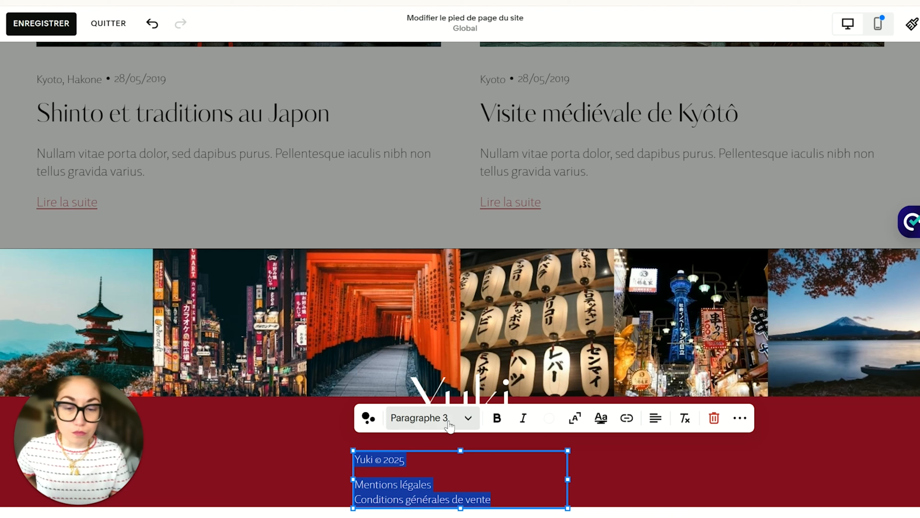
left_click(658, 422)
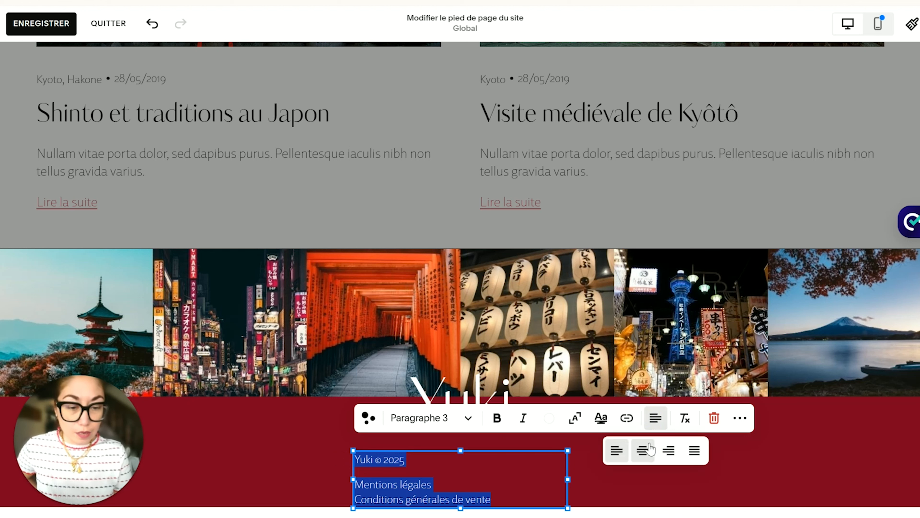
left_click(644, 454)
left_click(583, 477)
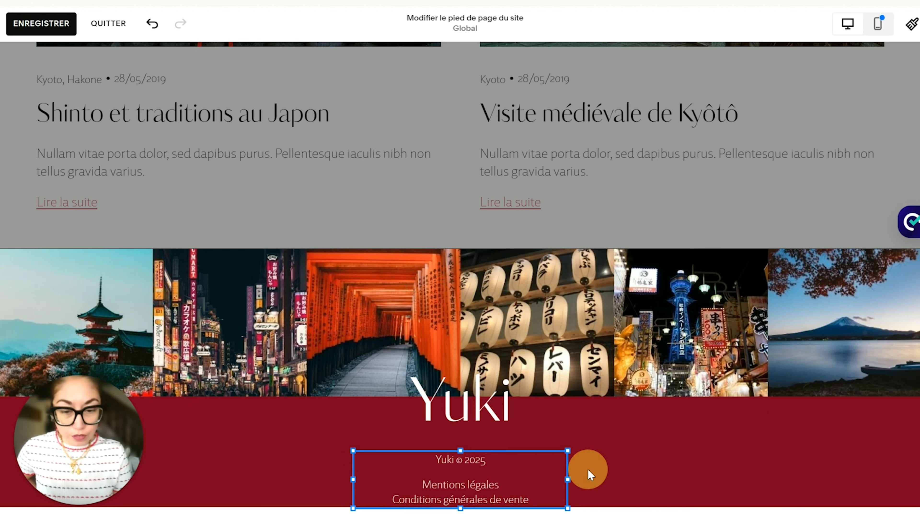
Extend the footer section by about two grid rows to leave space below the copyright block.
left_click(488, 469)
mouse_move(568, 478)
left_mouse_down()
mouse_move(590, 475)
mouse_move(565, 472)
left_mouse_up()
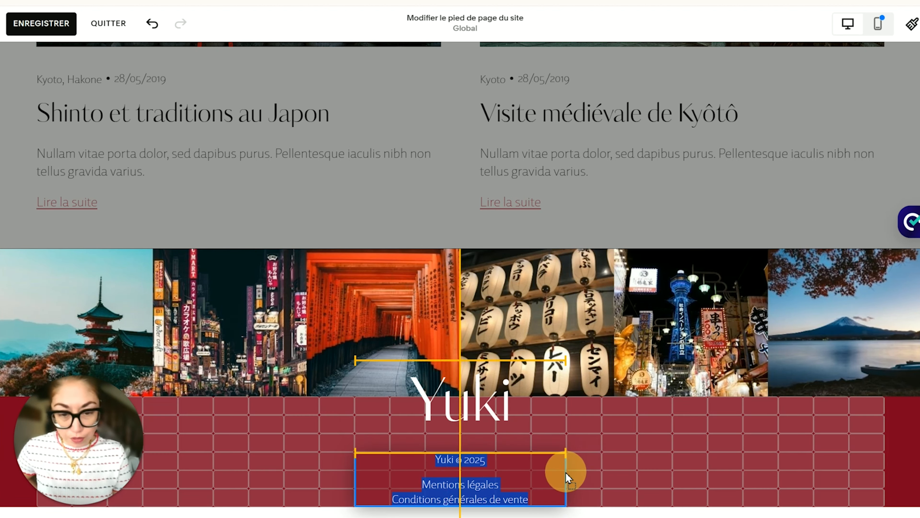
left_click(691, 477)
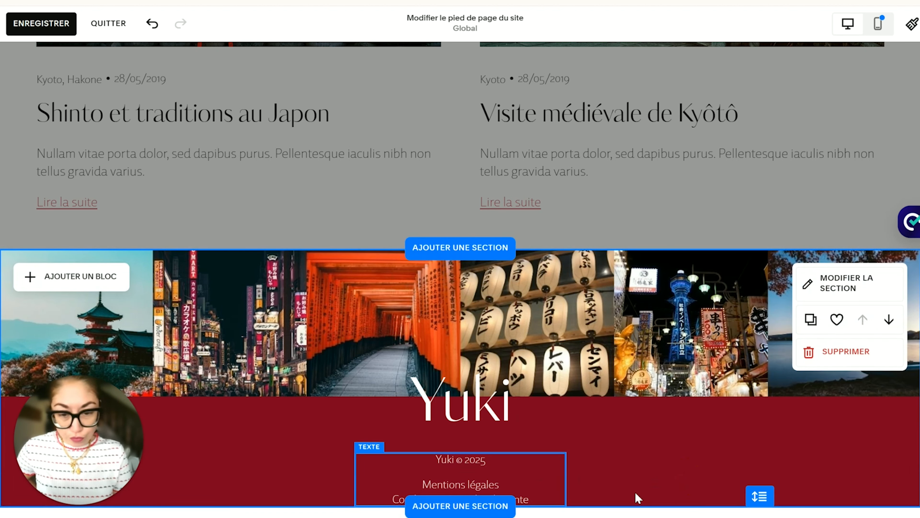
left_click(759, 496)
scroll(714, 428, "down", 1)
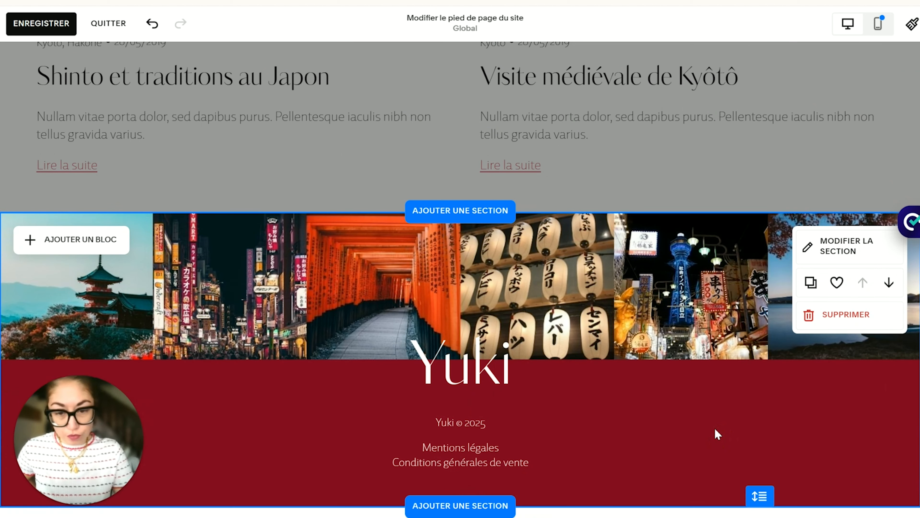
Link the text "Mentions légales" to the site's /mentions-legales page.
double_click(487, 448)
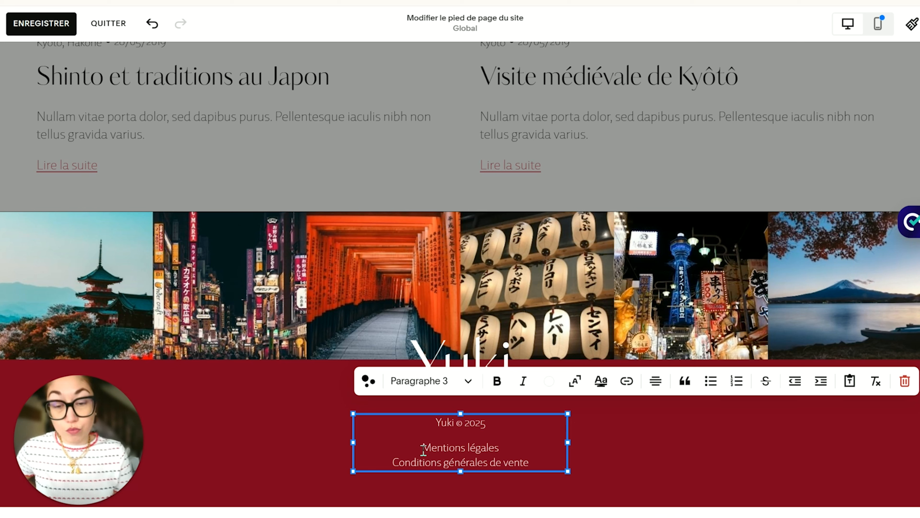
left_click_drag(425, 450, 551, 437)
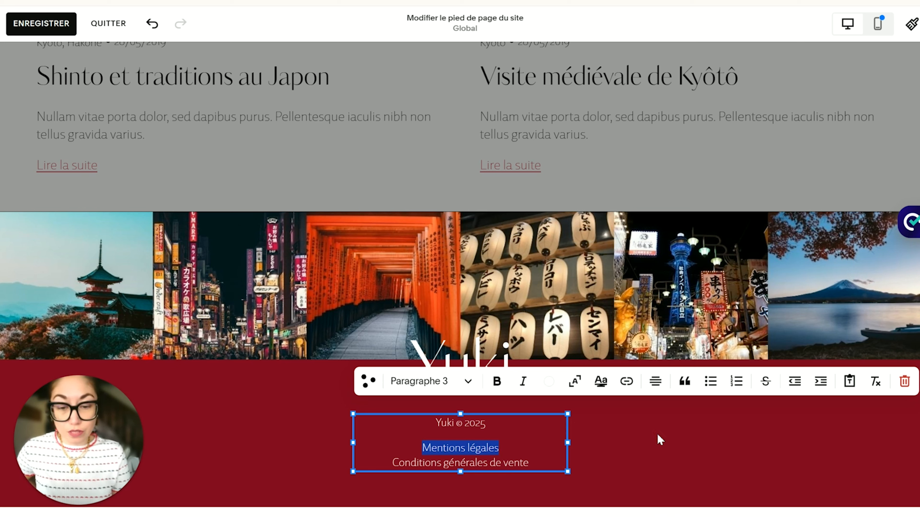
left_click(627, 383)
left_click(622, 452)
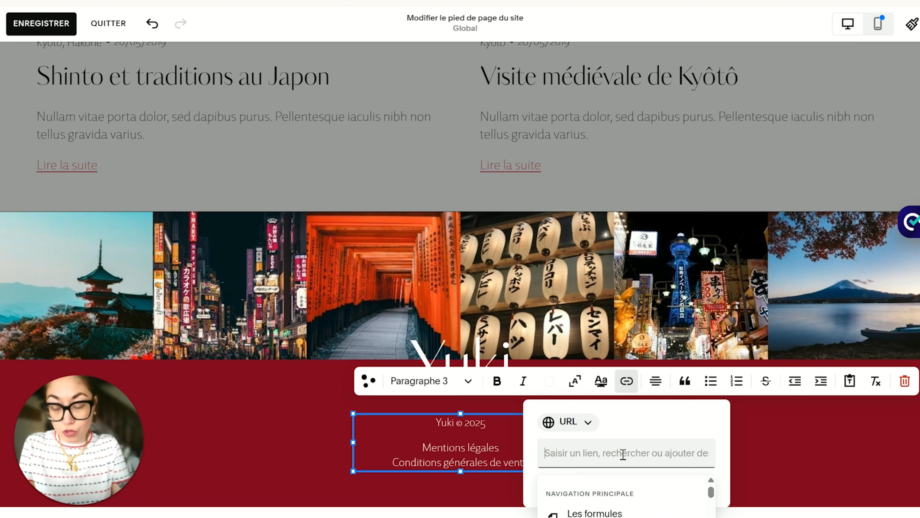
type("/")
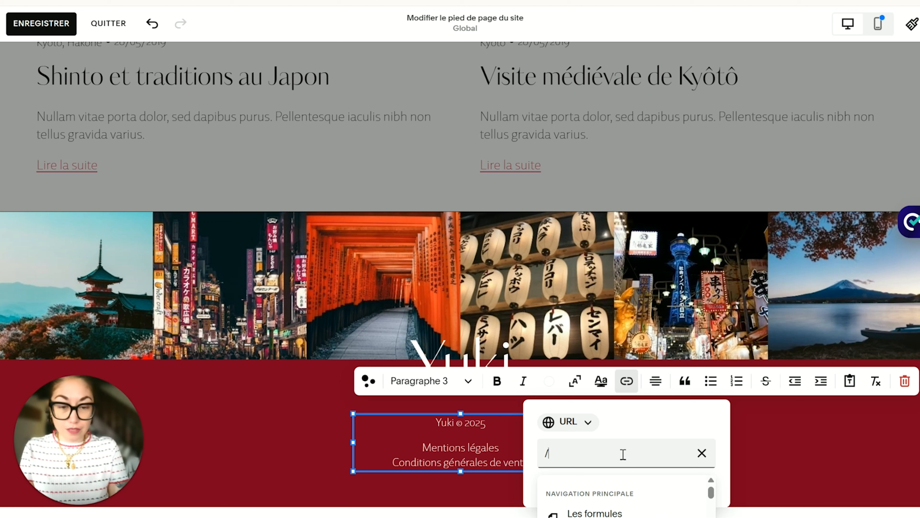
type("men")
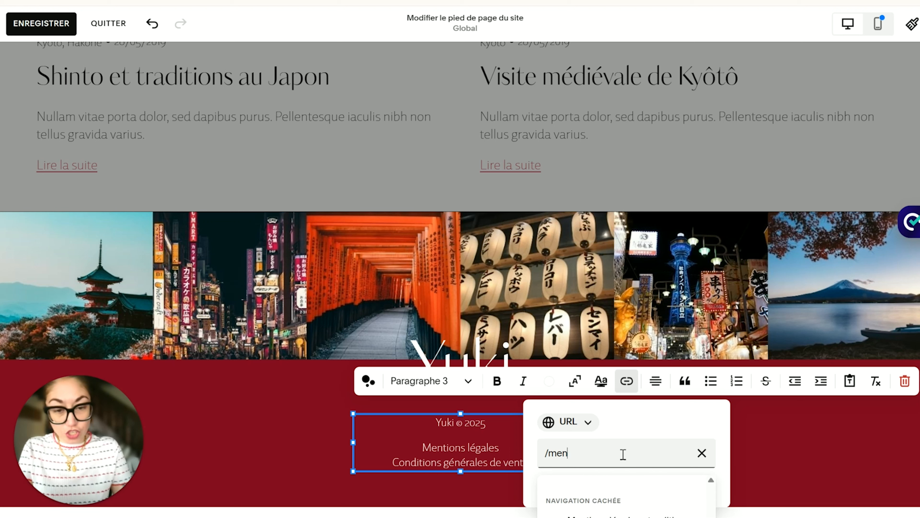
left_click(627, 513)
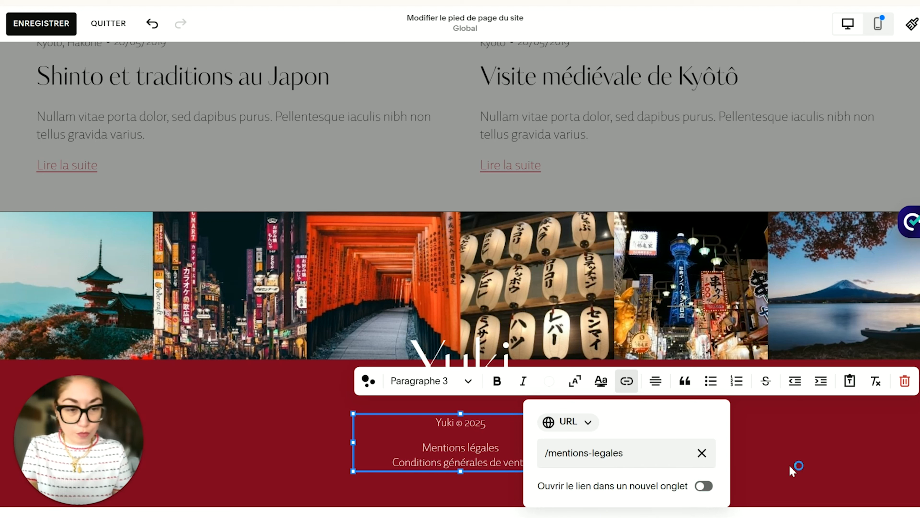
left_click(318, 460)
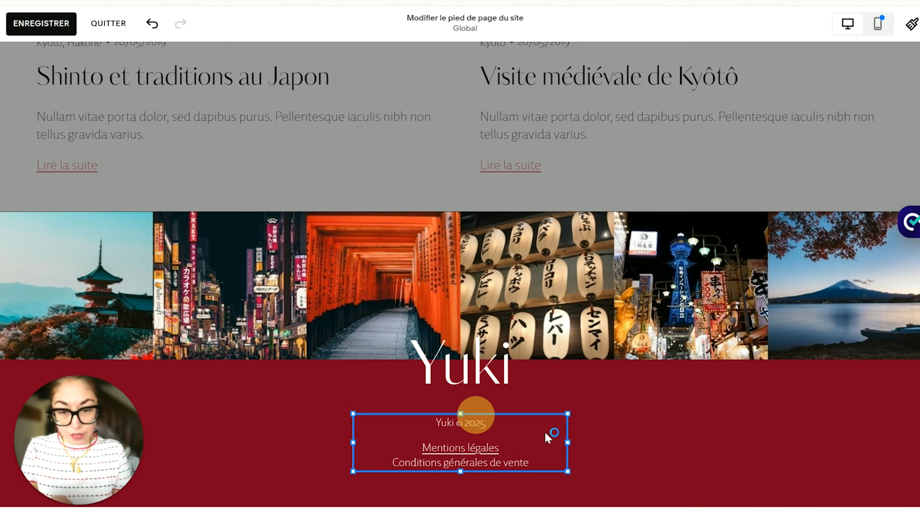
Link the text "Conditions générales de vente" to the site's page of the same name, /cgv.
left_click_drag(534, 432, 691, 357)
left_click(704, 406)
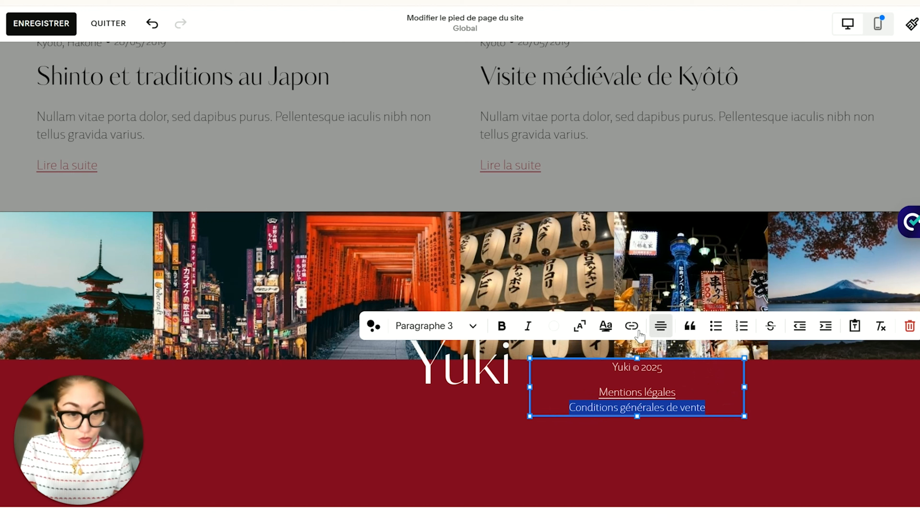
left_click(632, 326)
type("/cond")
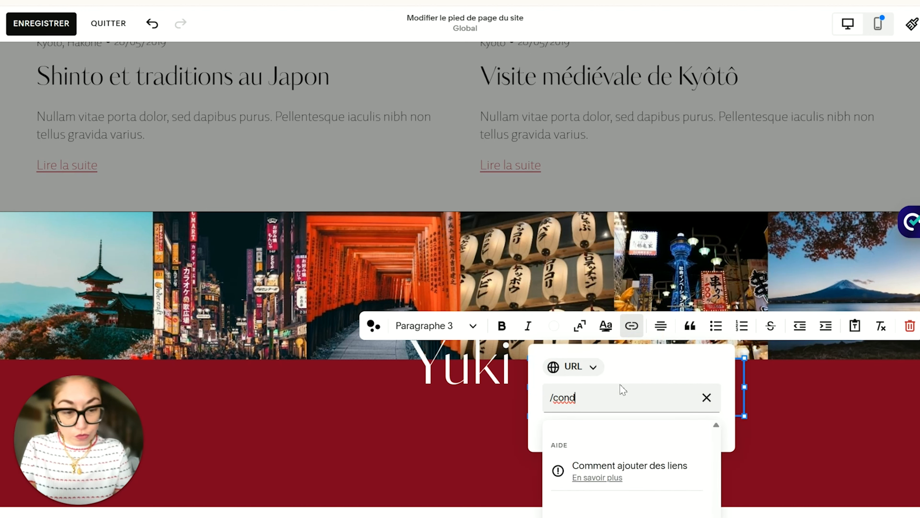
key("BackSpace")
key("BackSpace")
key("BackSpace")
type("g")
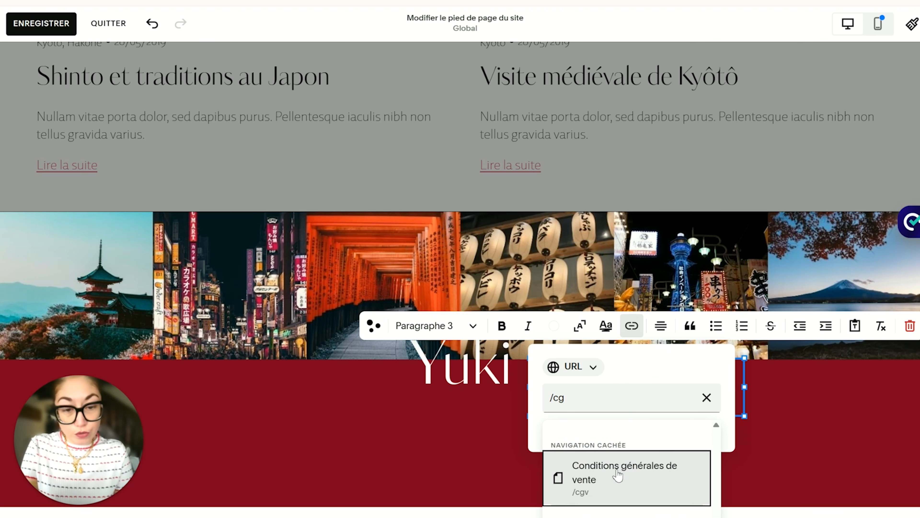
left_click(616, 475)
left_click(799, 424)
Move the copyright block back to its centred position below the "Yuki" title and save the footer.
left_click_drag(703, 383, 527, 437)
left_click(629, 439)
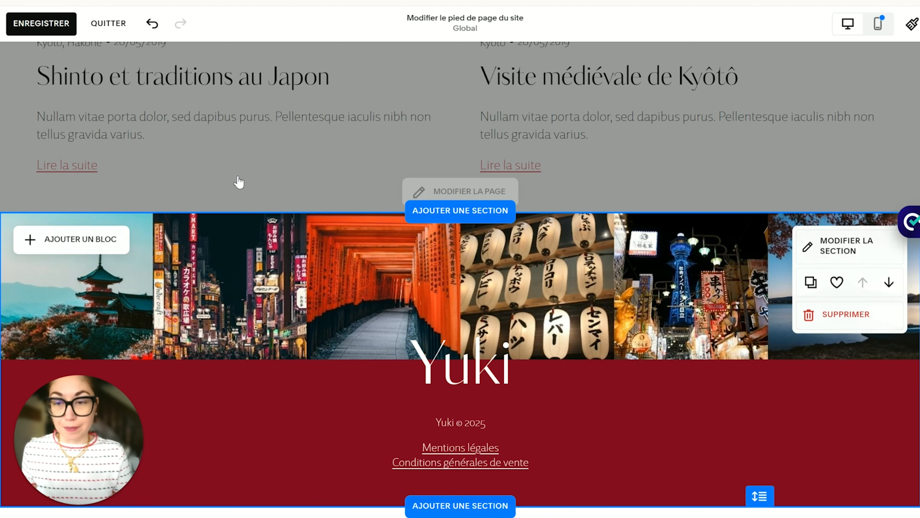
left_click(41, 23)
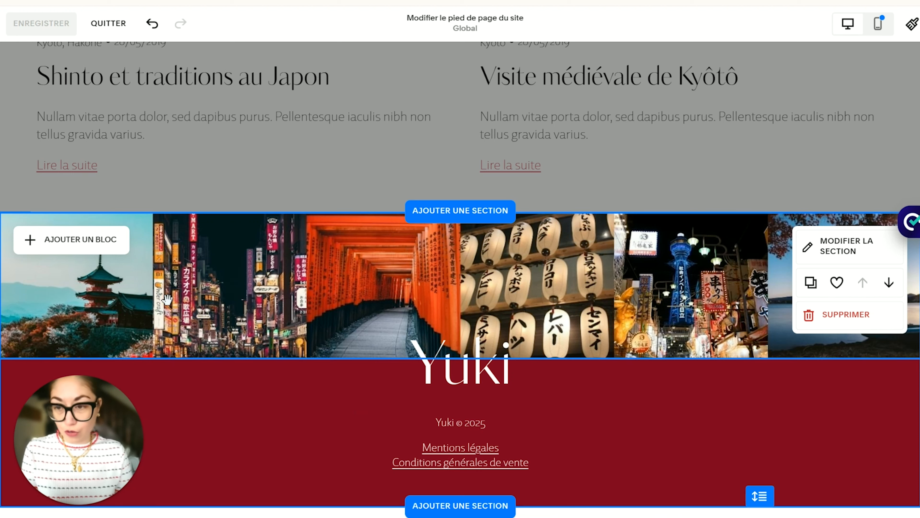
Add a new text block, place it in the red area left of the title and enlarge it to about eight columns by six rows.
left_click(64, 249)
left_click(88, 207)
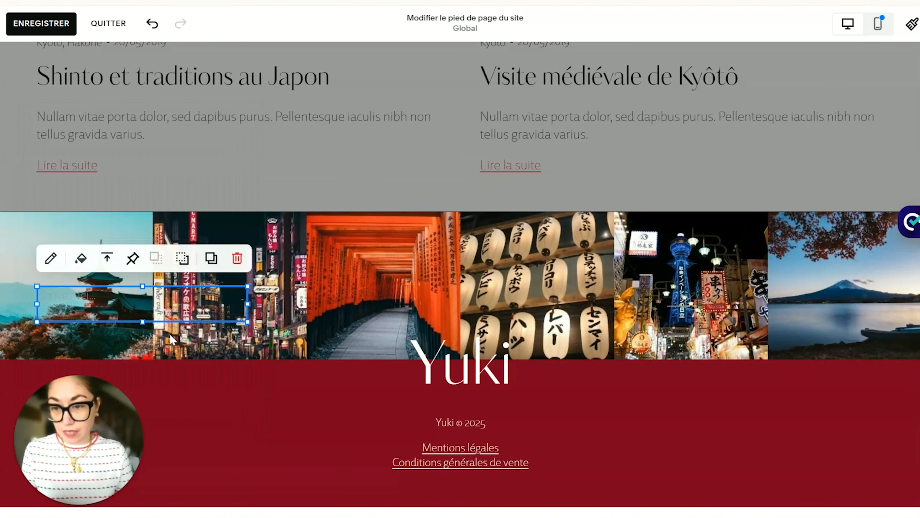
left_click_drag(81, 453, 81, 138)
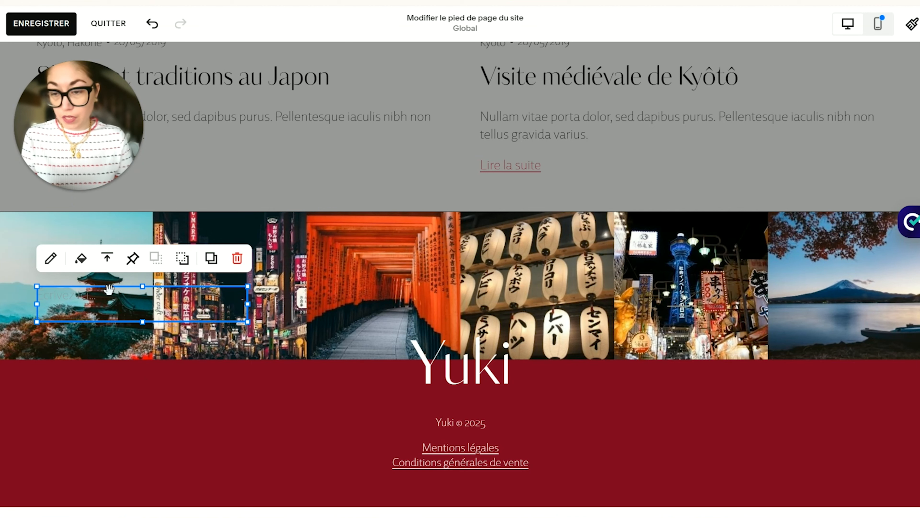
left_click(120, 305)
left_click_drag(105, 295, 107, 394)
left_click_drag(248, 396, 318, 404)
left_click_drag(177, 414, 164, 487)
Enter "Navigation" as the first line of the new text block.
double_click(109, 395)
left_click(104, 390)
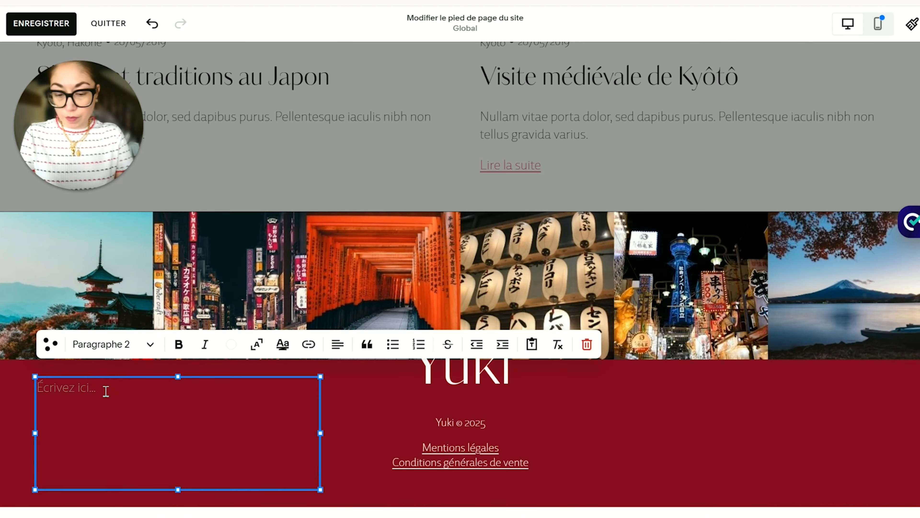
type("?")
key("BackSpace")
type("Navi")
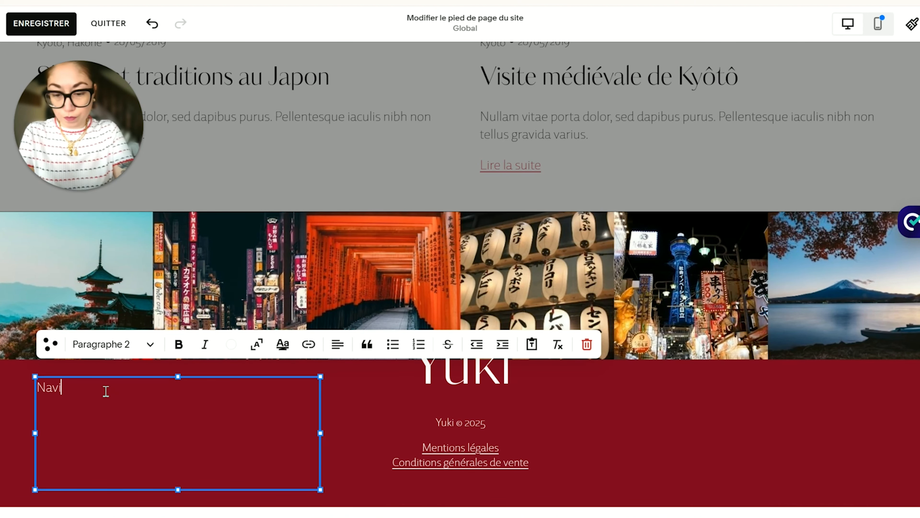
type("gation")
key("Return")
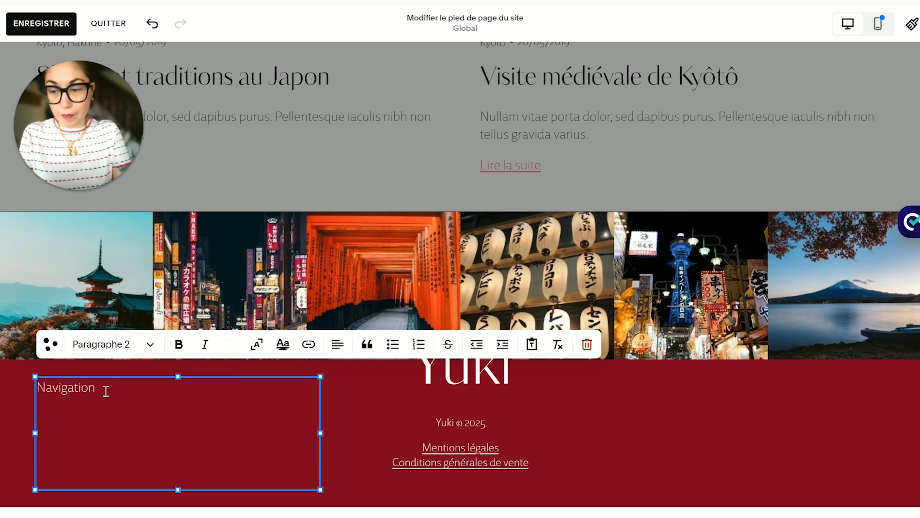
Add the lines "Création de voyages sur mesure", "Les destinations préférées des voyageurs" and "Vers le journal de voyage" below "Navigation".
type("Cré")
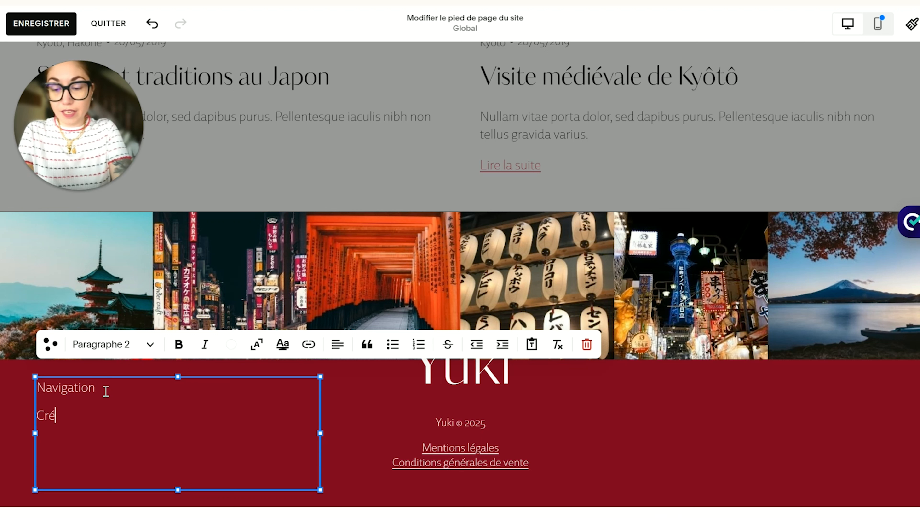
type("ation de voy")
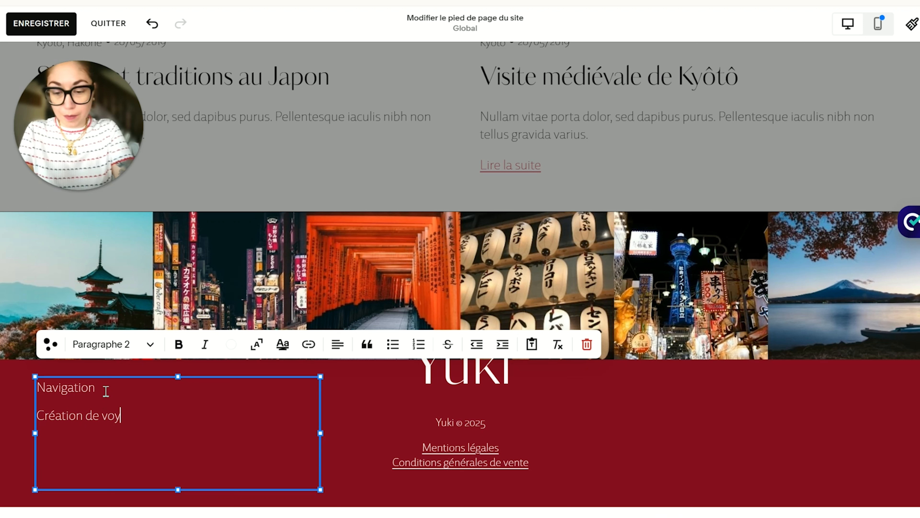
type("ages sur mesure")
key("Return")
type("Ls")
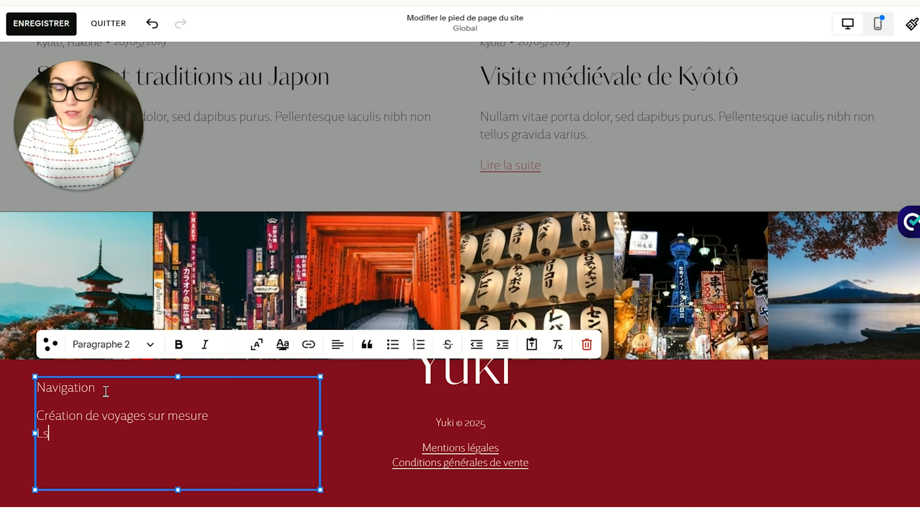
type("s destinations préfér")
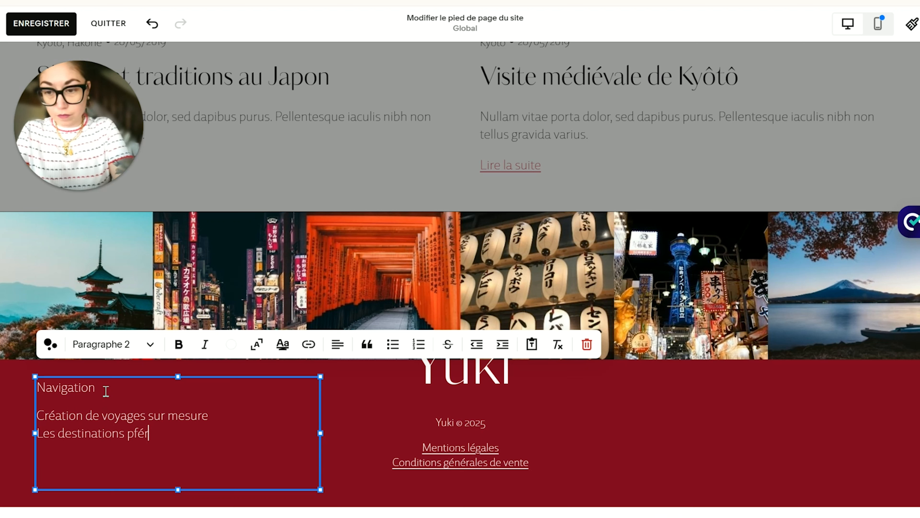
type("ées des voyageurs")
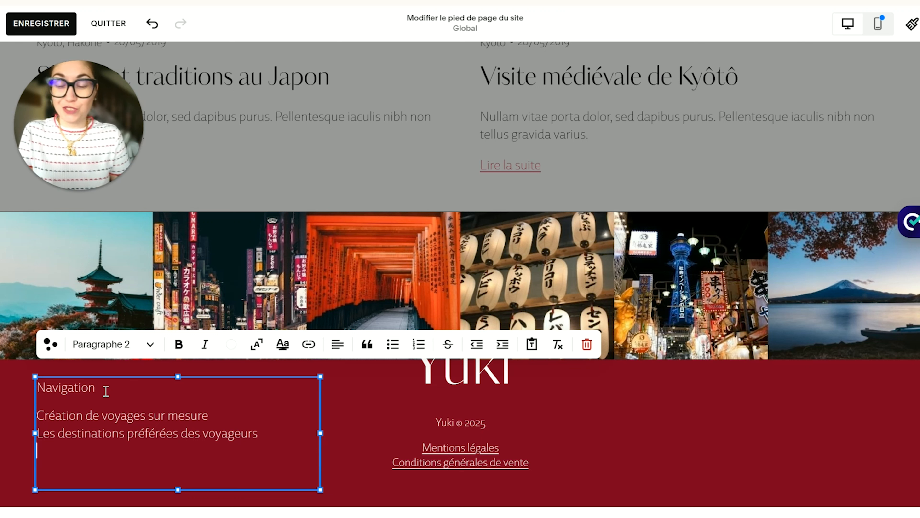
key("Return")
type("Vers le journal de voyage")
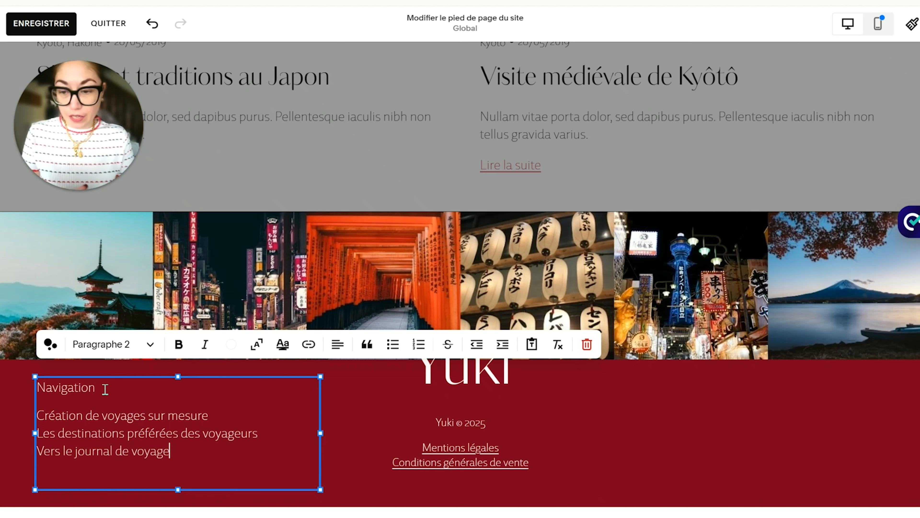
type("a")
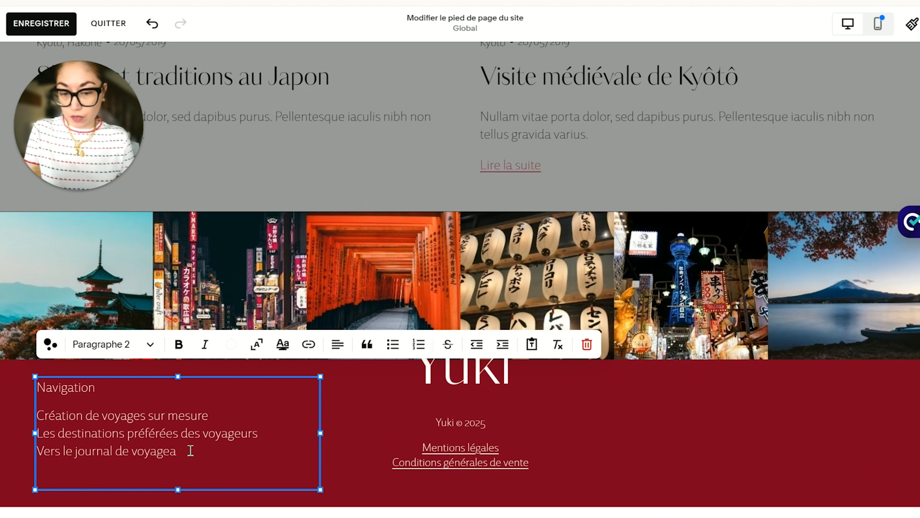
Set all text in the navigation block to the Paragraphe 3 style and centre it.
key("ctrl+a")
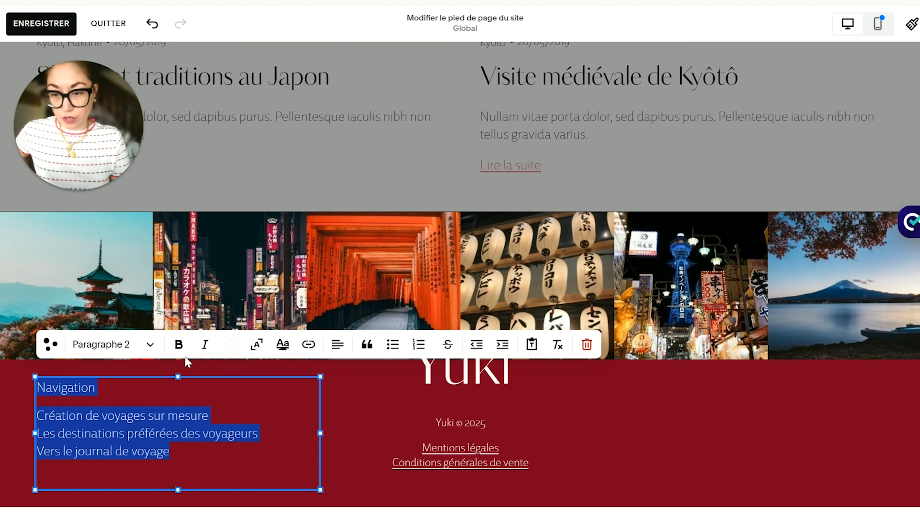
left_click(140, 344)
left_click(109, 280)
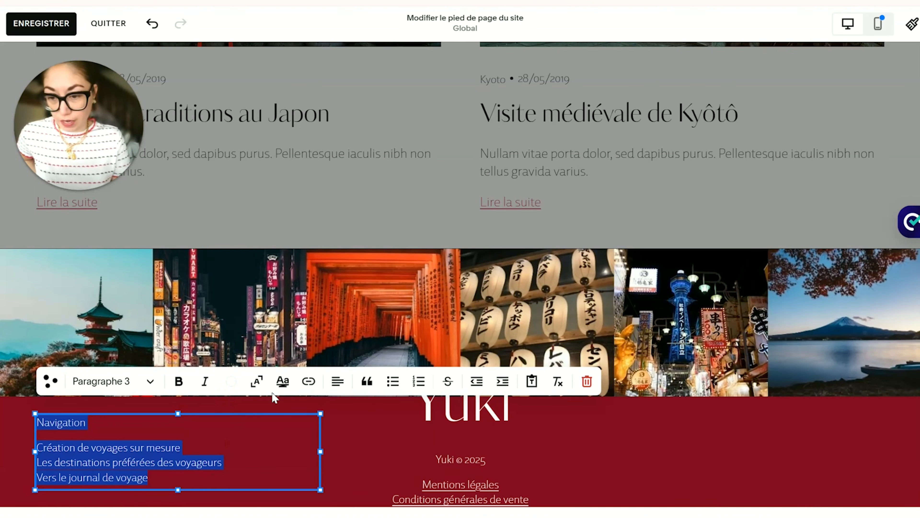
left_click(337, 380)
left_click(324, 414)
left_click(230, 447)
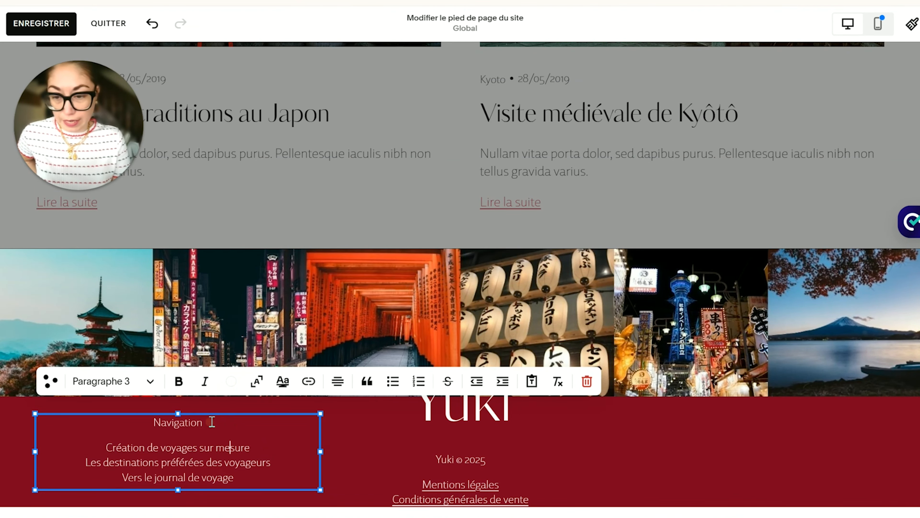
Format the word "Navigation" as a Titre 4 heading.
double_click(189, 422)
left_click(132, 381)
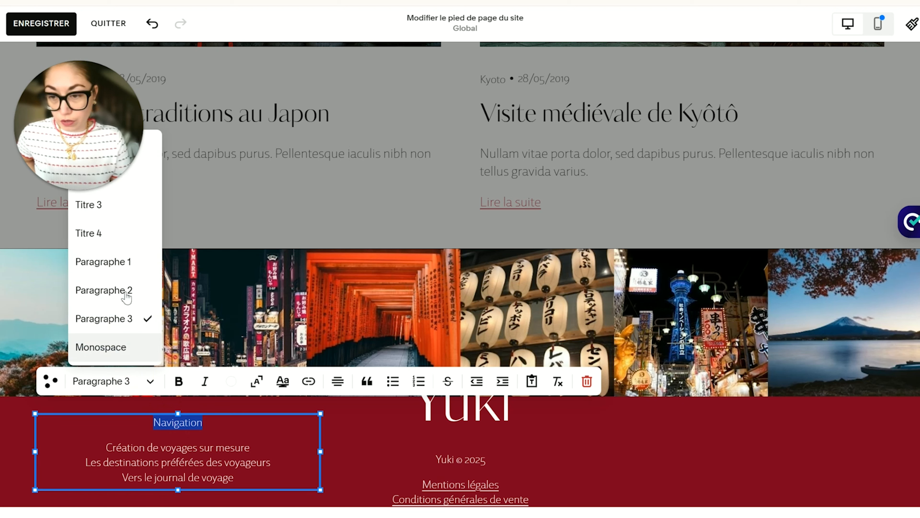
left_click(127, 232)
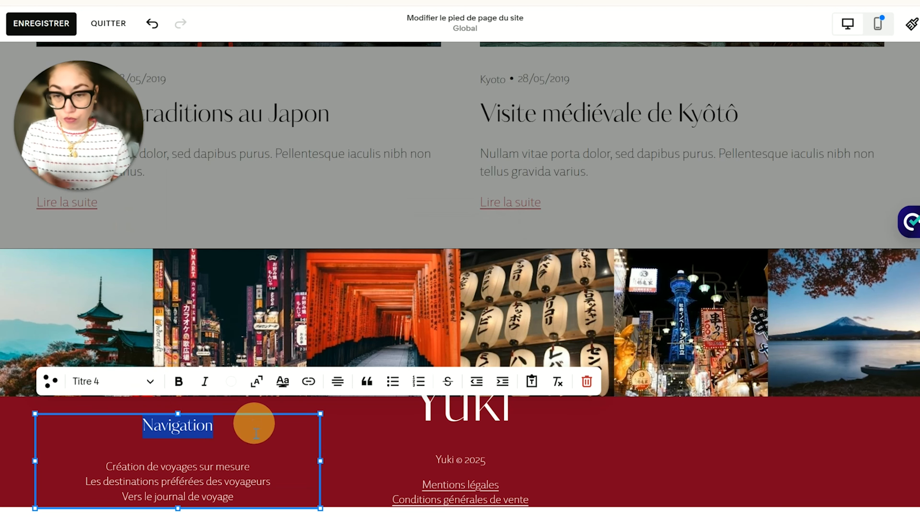
left_click(350, 445)
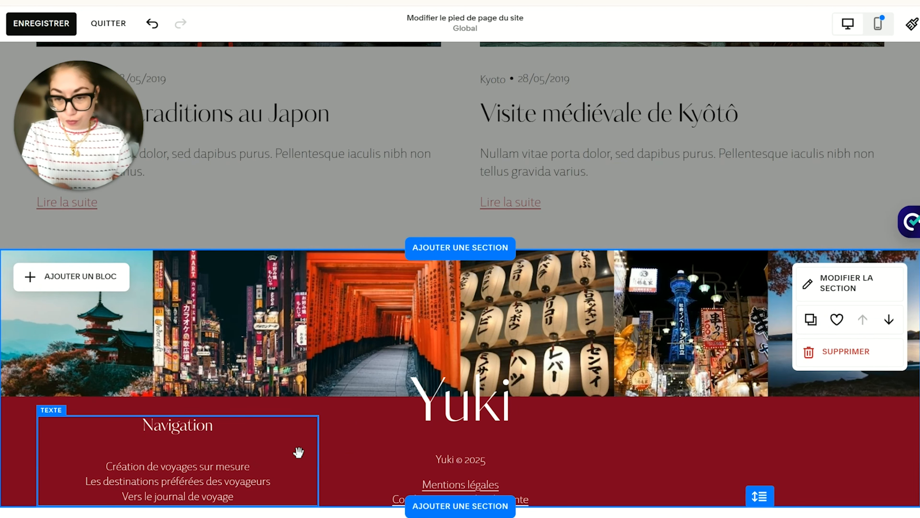
left_click(763, 511)
scroll(666, 480, "down", 1)
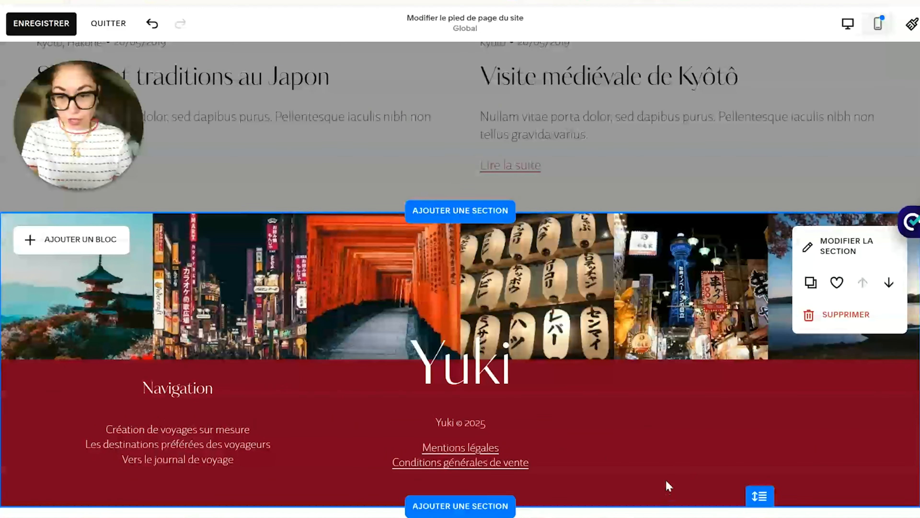
left_click(290, 421)
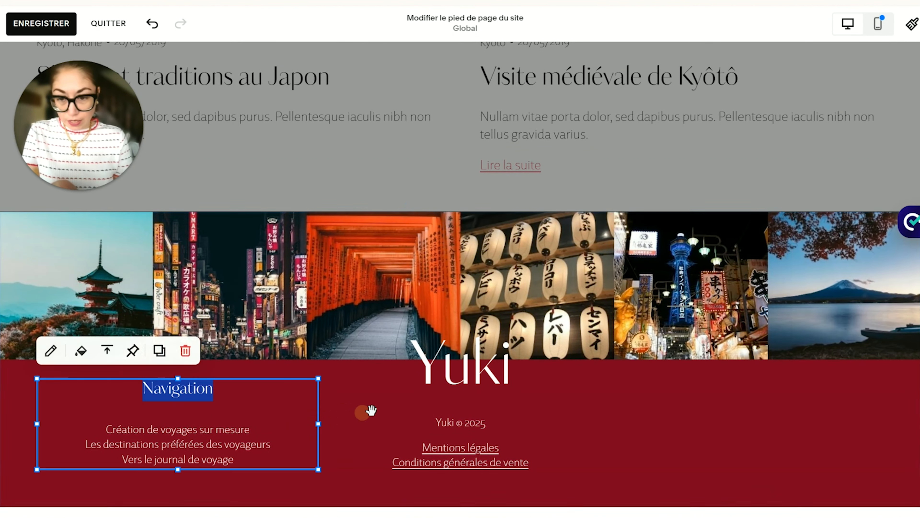
left_click(365, 436)
left_click(627, 415)
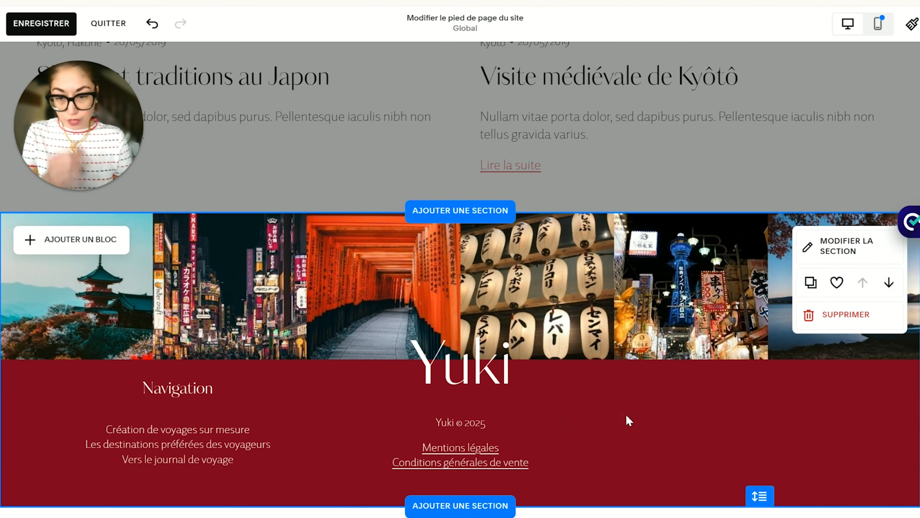
Link the text "Création de voyages sur mesure" to the site's "Les formules" page, /travel-planning-japon.
left_click_drag(265, 431, 105, 428)
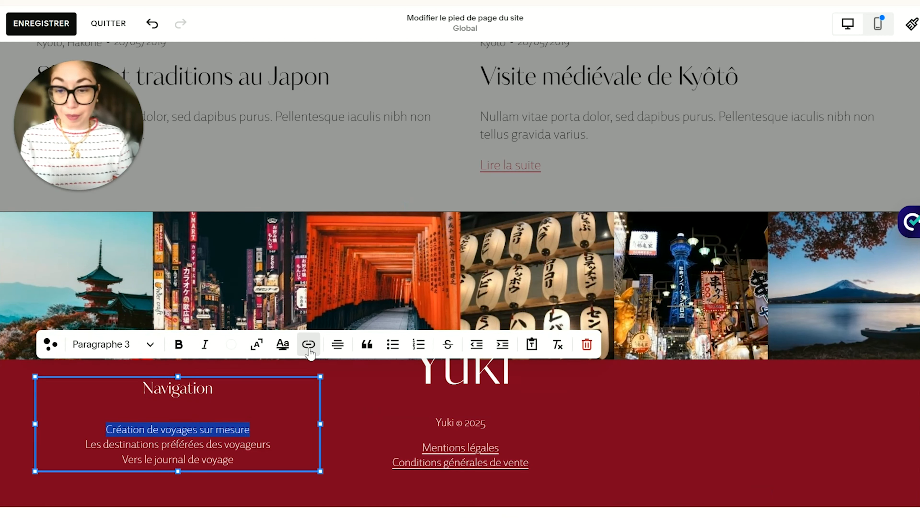
left_click(309, 344)
left_click(315, 427)
type("/")
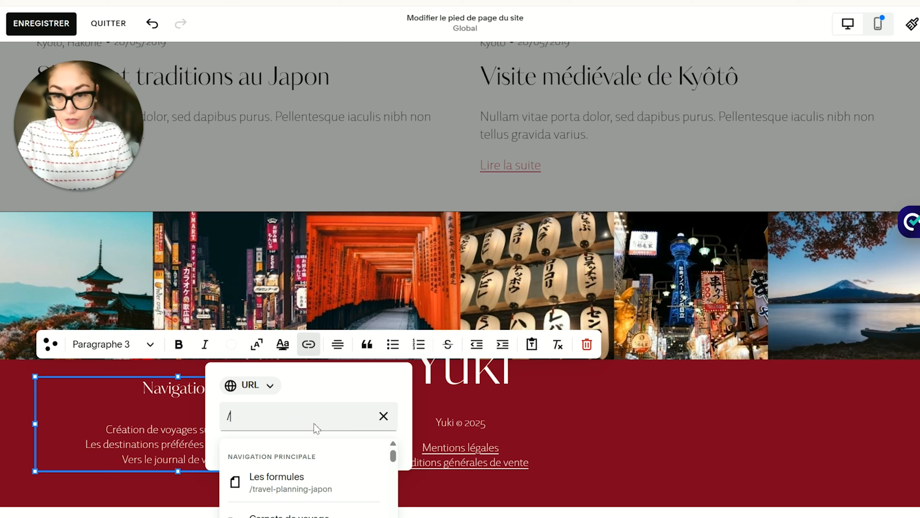
left_click(288, 480)
left_click(622, 430)
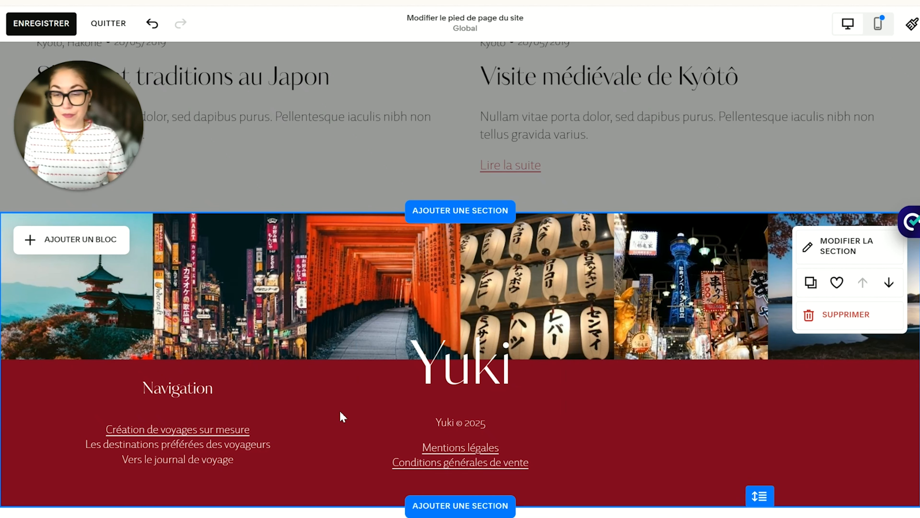
Duplicate the navigation block and place the copy in the red area right of the "Yuki" title, level with the original.
left_click(285, 395)
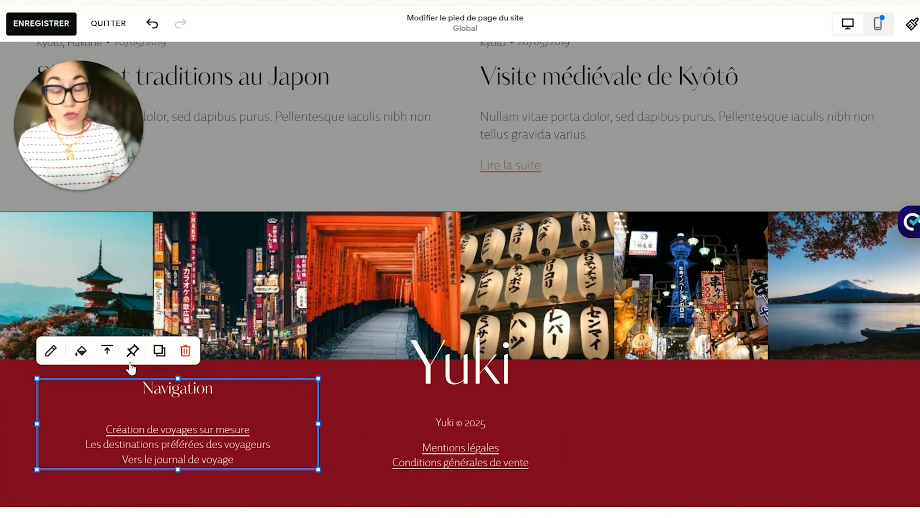
left_click(159, 350)
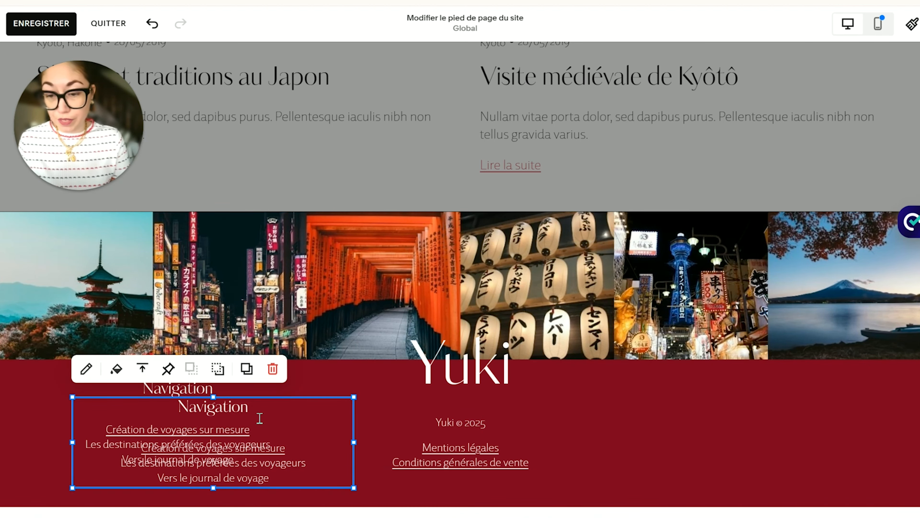
left_click_drag(286, 428, 820, 403)
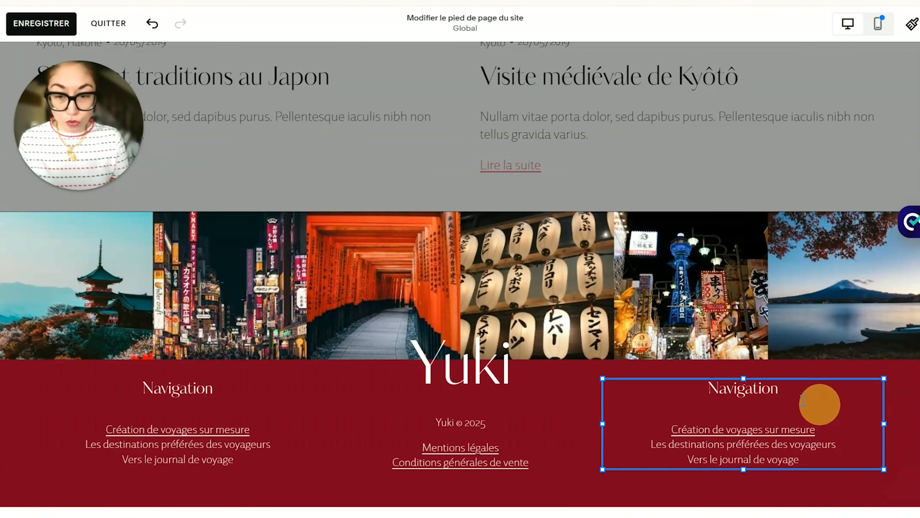
Replace the duplicated block's heading with "Contact" on its own line above the other three lines.
double_click(738, 389)
type("Contact")
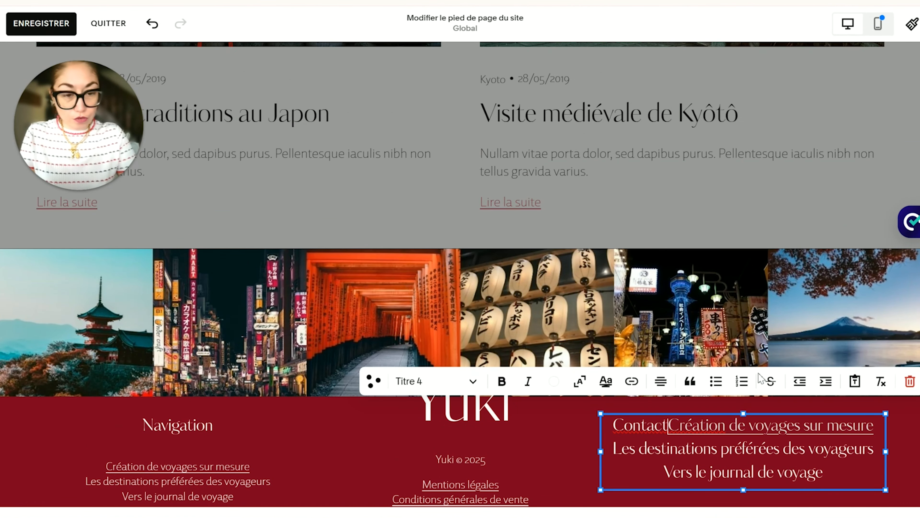
key("Return")
Set the three lines below the "Contact" heading to the Paragraphe 3 style.
left_click(841, 476)
left_click_drag(841, 476, 617, 426)
left_click(440, 344)
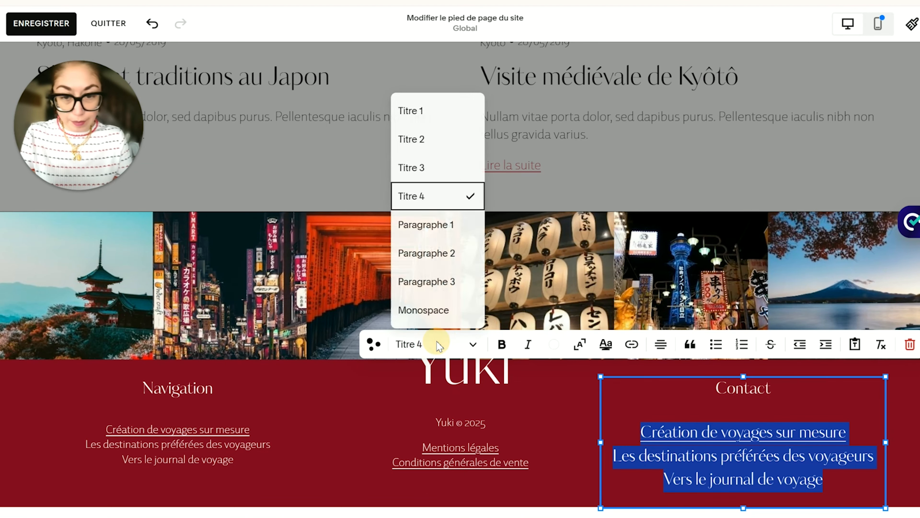
left_click(453, 281)
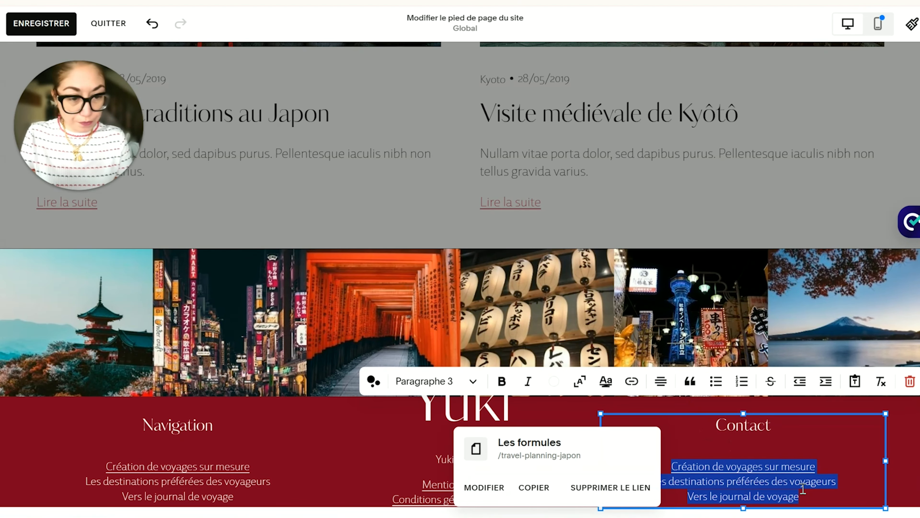
Replace the linked first line below "Contact" with "Me contacter par email".
left_click(804, 499)
left_click(830, 467)
left_click_drag(834, 468, 658, 465)
type("Me con")
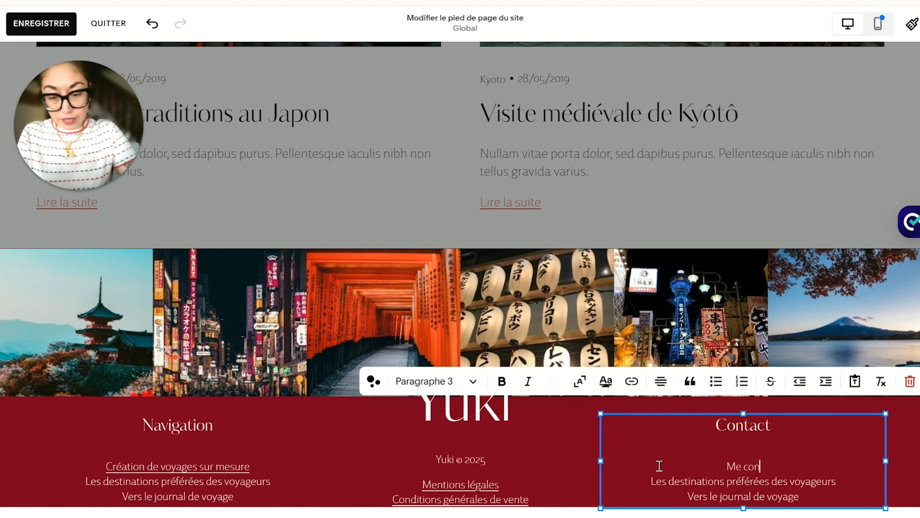
type("tacter pa")
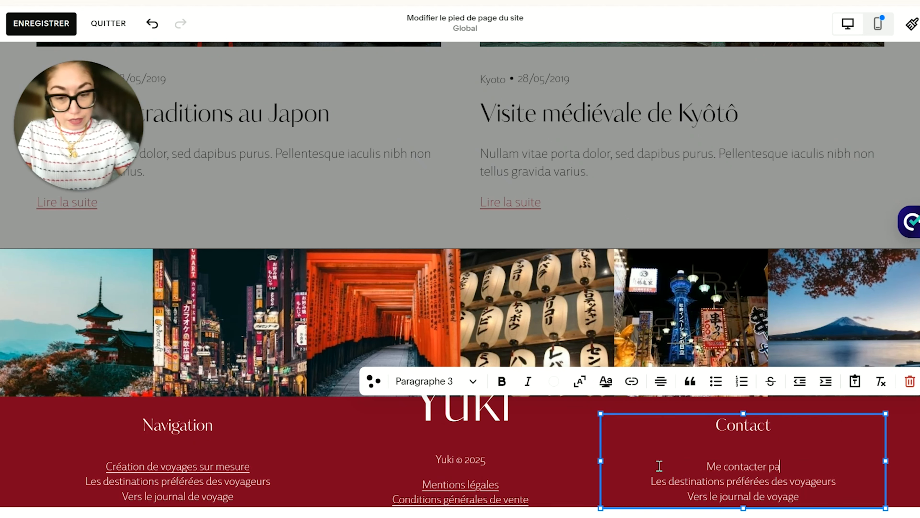
type("r email")
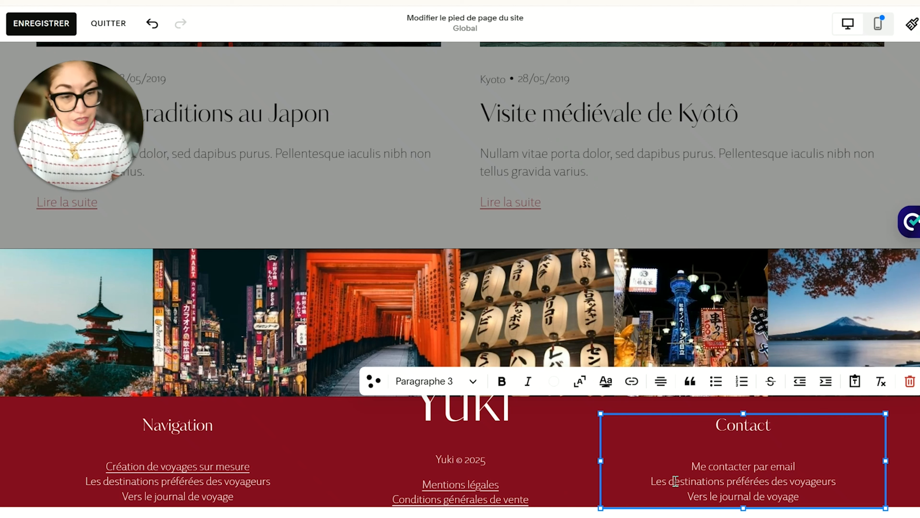
Replace the remaining two lines of the Contact block with "Réserver un appel découverte" and "À propos".
triple_click(676, 481)
left_click(680, 481)
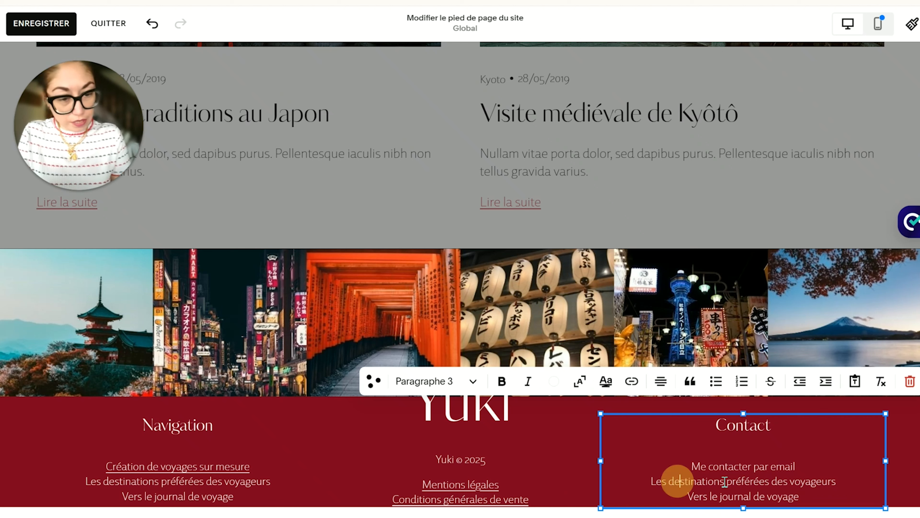
left_click_drag(847, 485, 626, 485)
type("R")
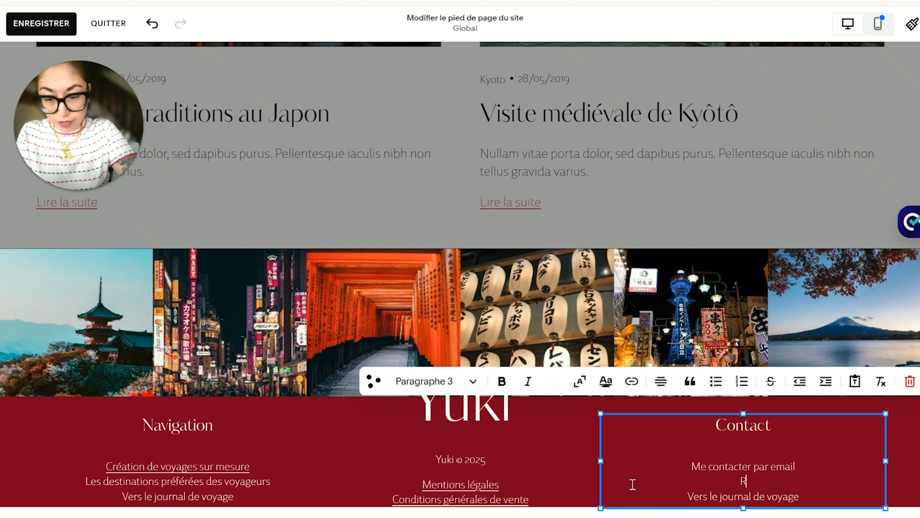
type("éserver un appel découverte")
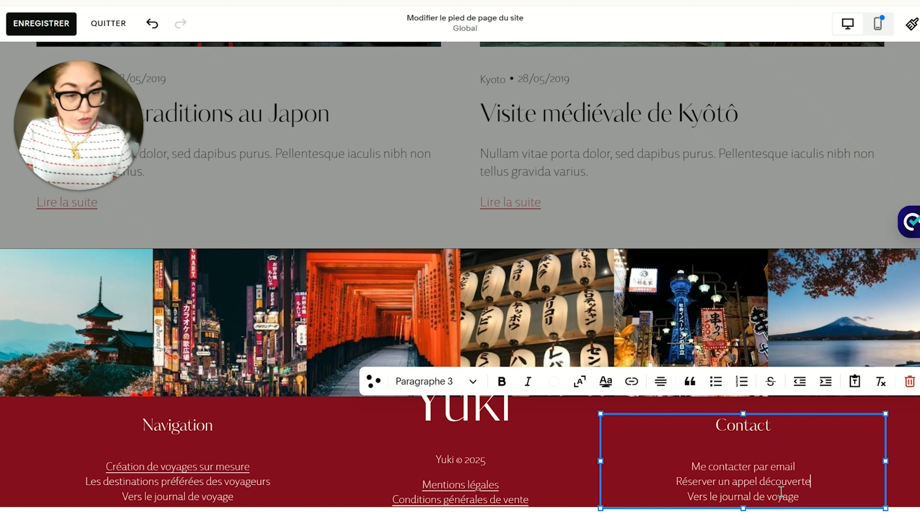
left_click_drag(805, 501, 687, 496)
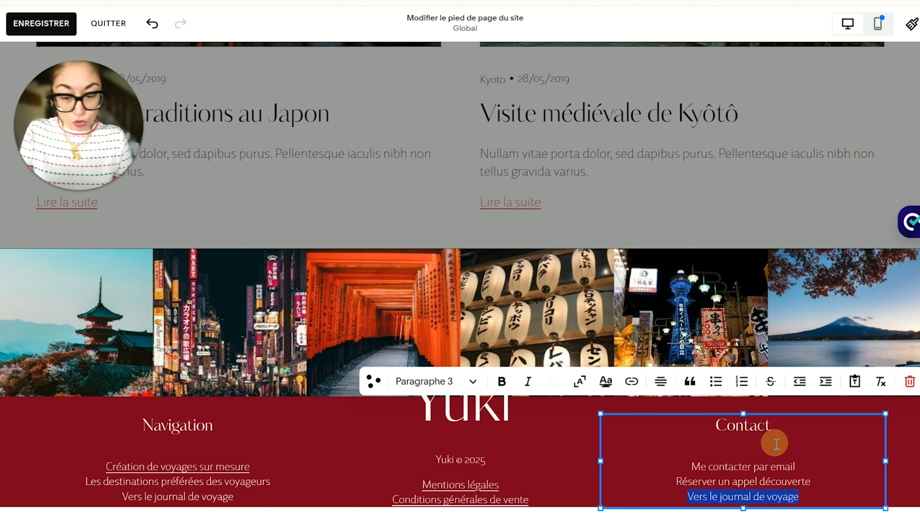
type("À propos")
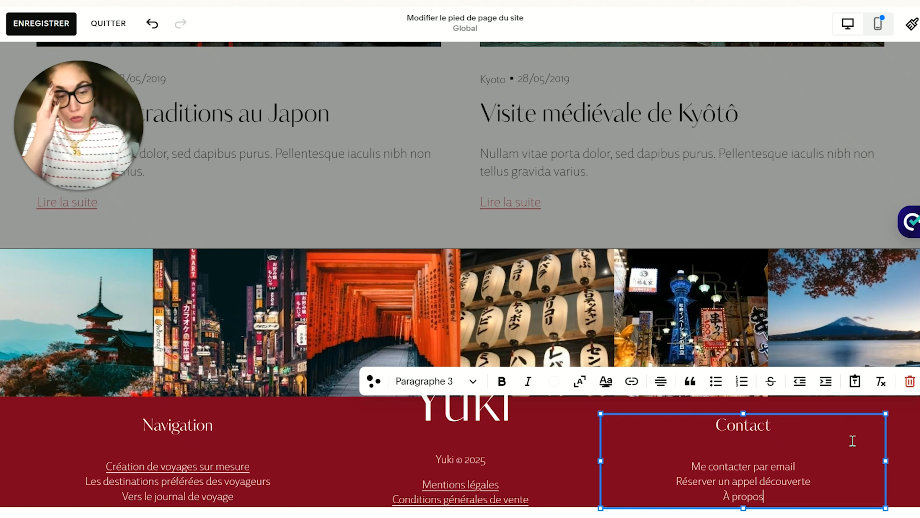
left_click(897, 436)
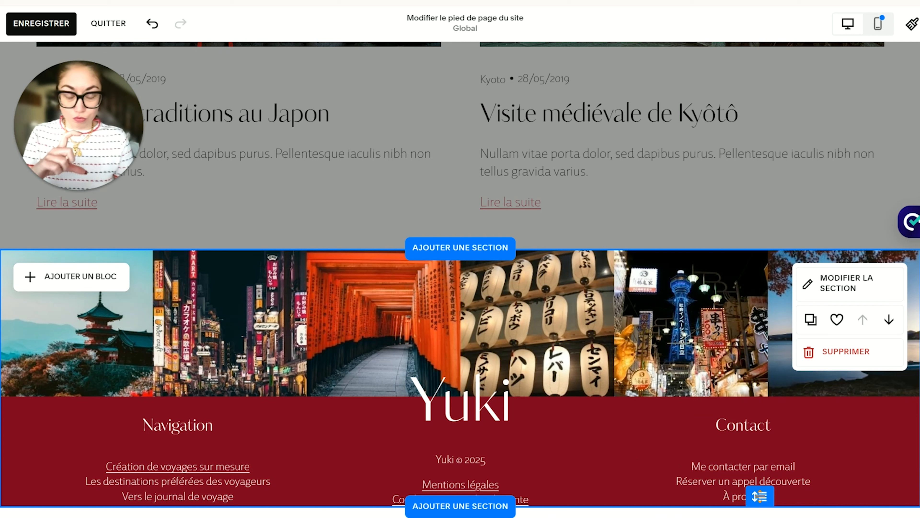
Set the footer section's grid to 16 rows.
left_click(828, 299)
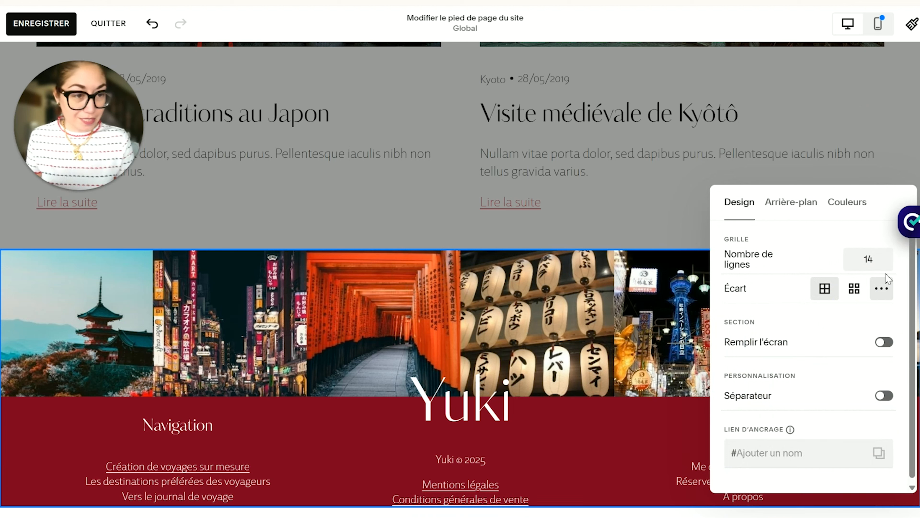
left_click(889, 256)
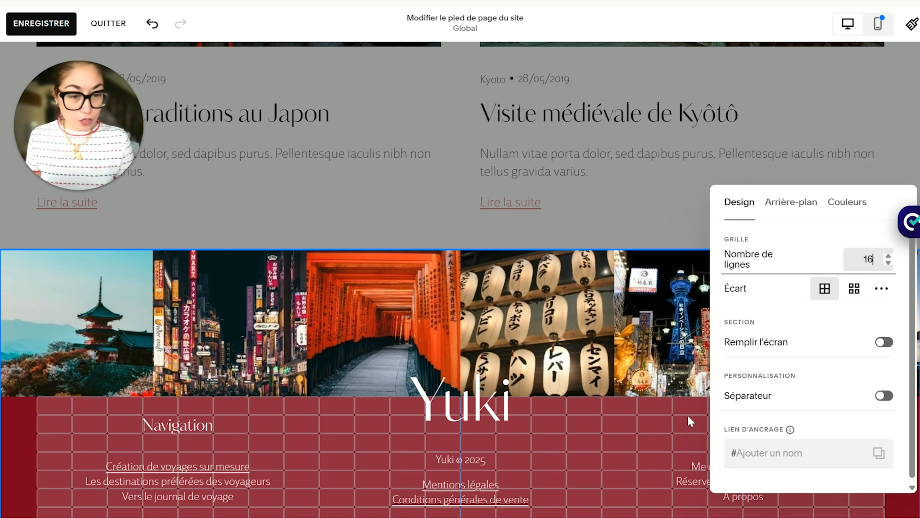
left_click(888, 256)
left_click(557, 480)
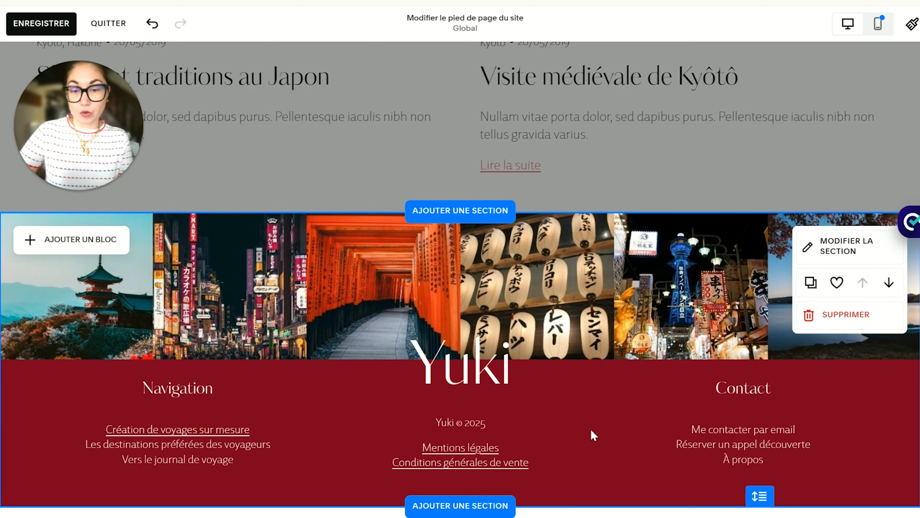
left_click_drag(601, 476, 458, 400)
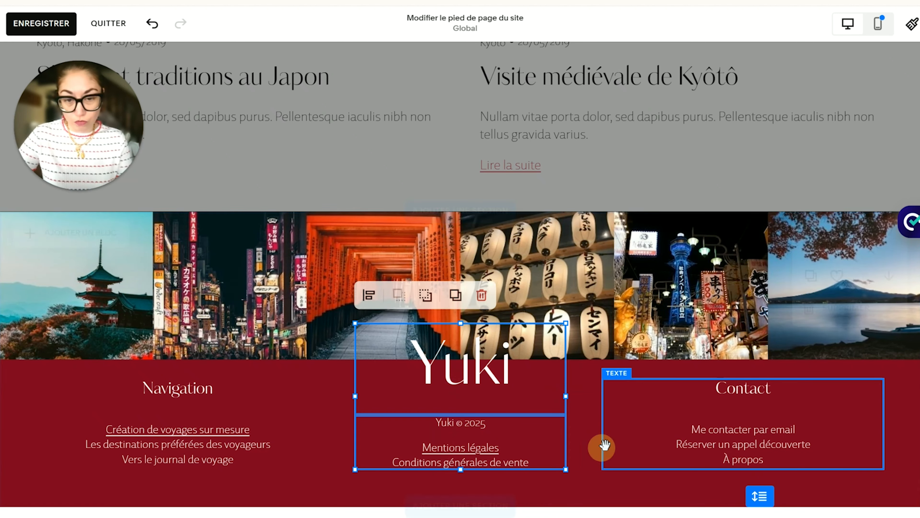
left_click(588, 463)
left_click(719, 384)
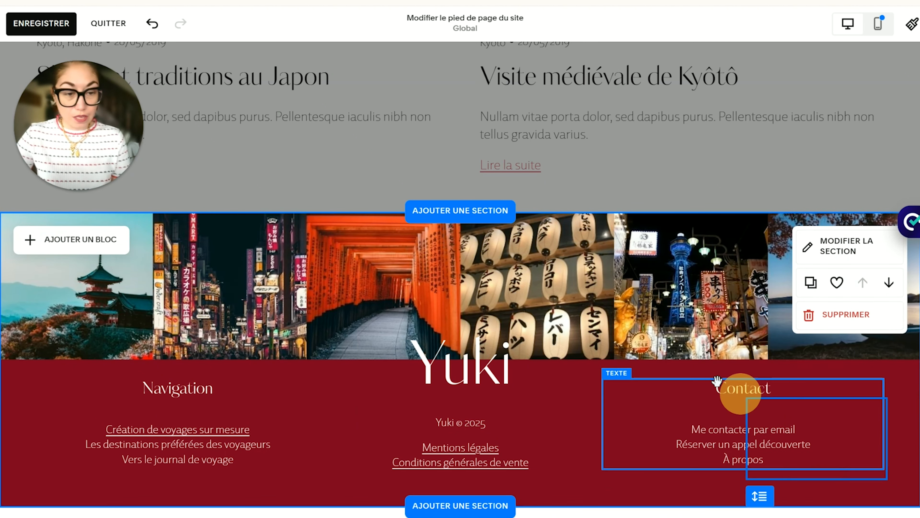
left_click(237, 405)
left_click(344, 447)
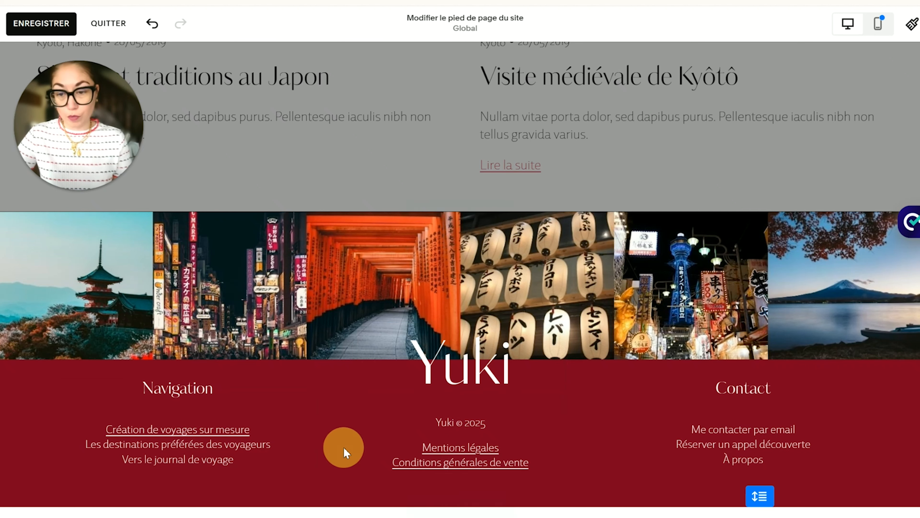
double_click(729, 417)
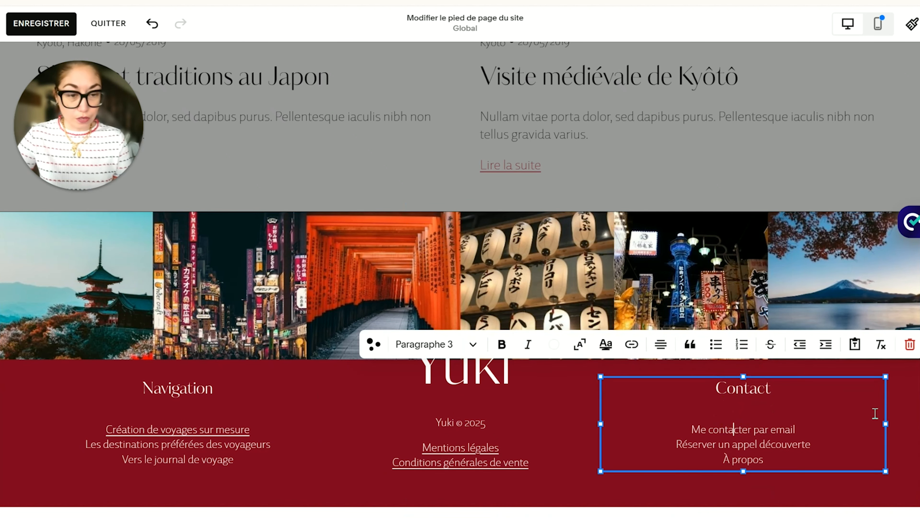
left_click(904, 409)
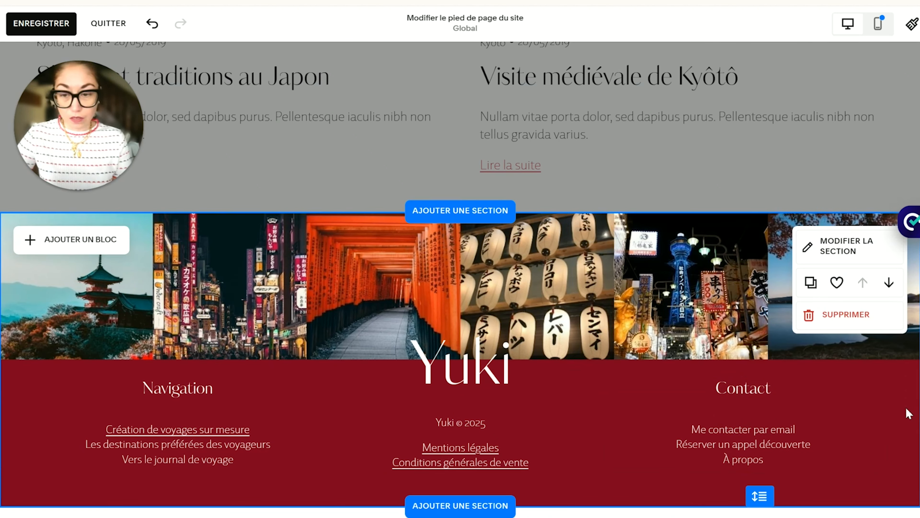
left_click(288, 394)
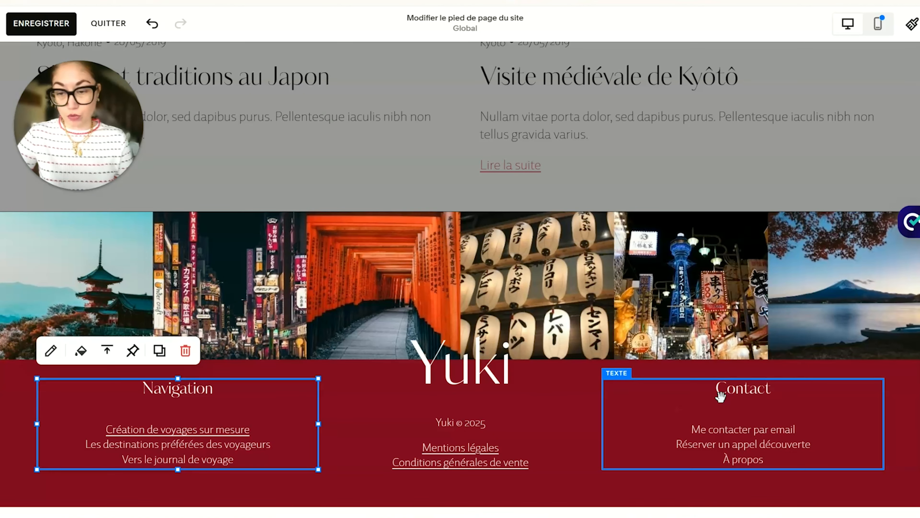
left_click(780, 400)
left_click(767, 393)
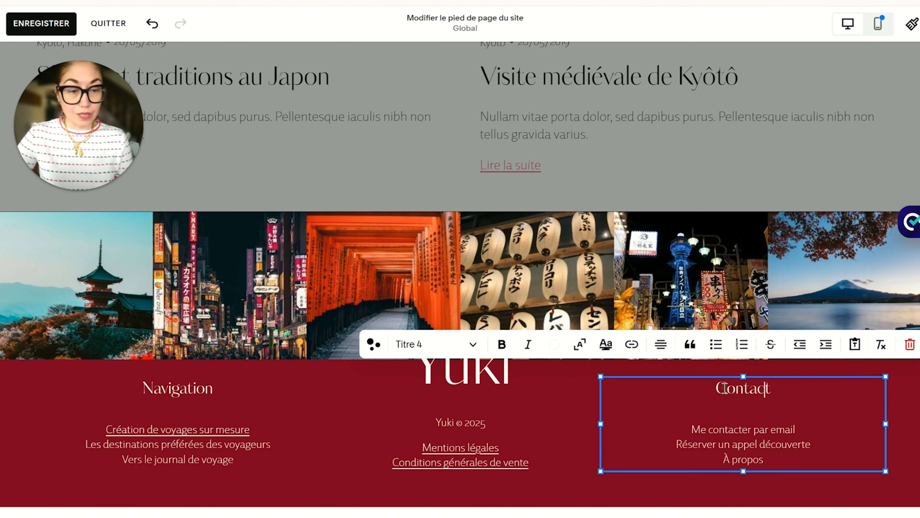
left_click(728, 388)
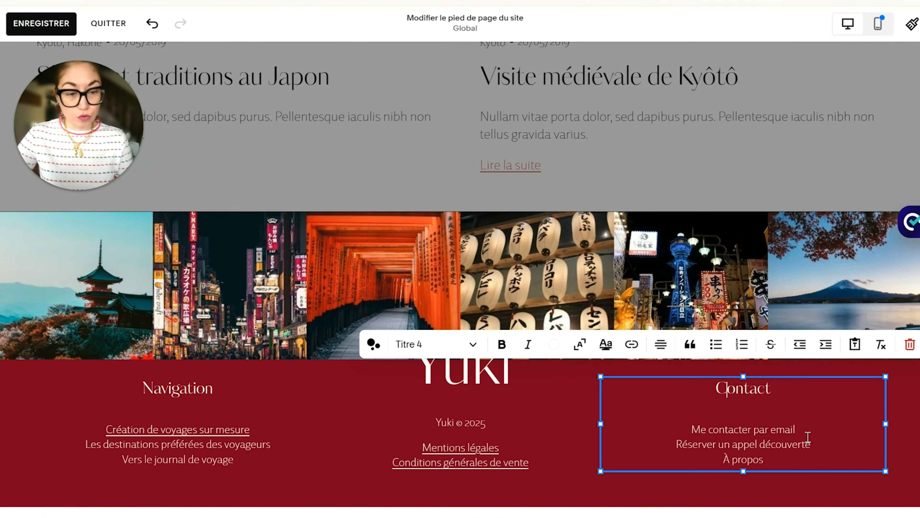
left_click(906, 418)
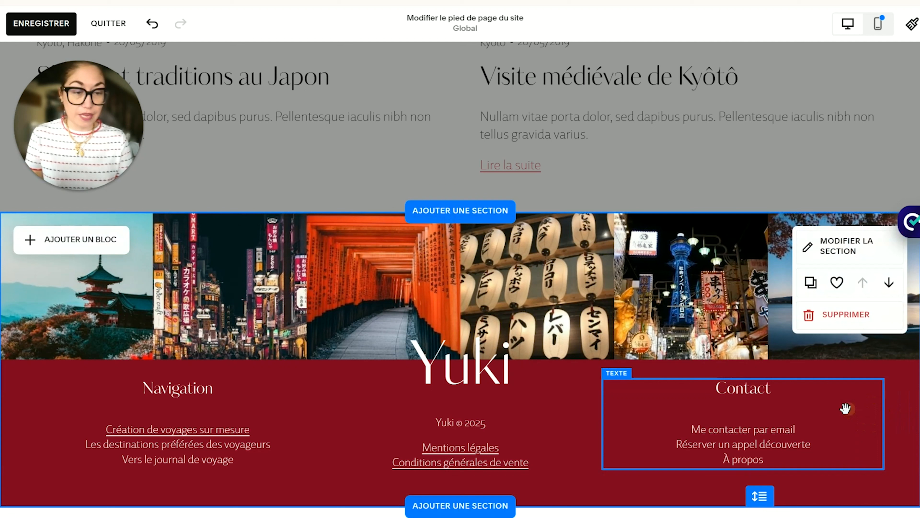
Duplicate the Contact text block, move the copy toward the middle column and strip it down to its "Contact" heading.
left_click(823, 399)
left_click_drag(794, 403, 711, 410)
left_click(619, 428)
triple_click(618, 428)
key("BackSpace")
key("BackSpace")
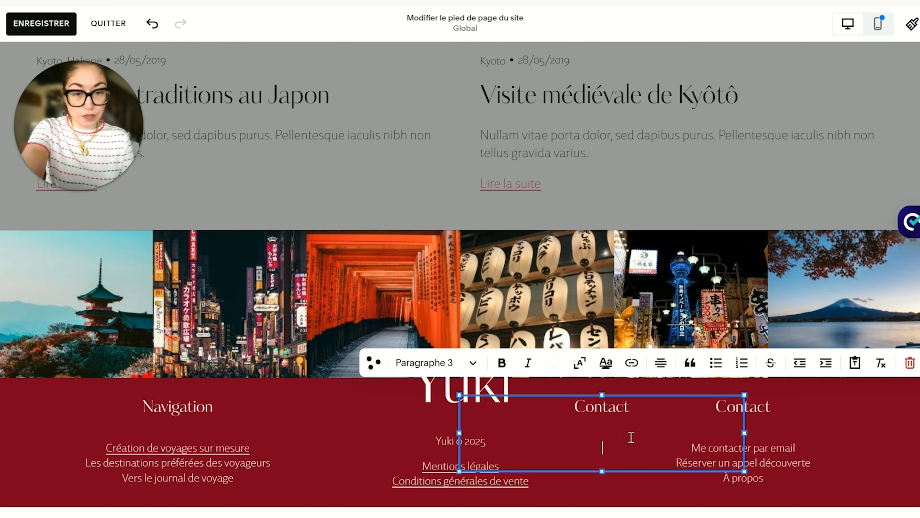
left_click(828, 438)
Remove the "Contact" heading and the blank line from the original block, leaving only its three contact lines.
double_click(750, 427)
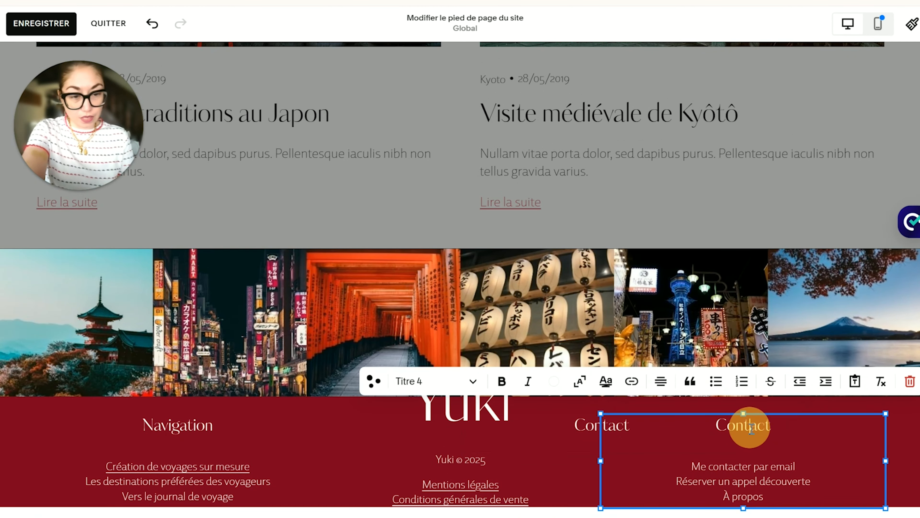
key("Delete")
key("Delete")
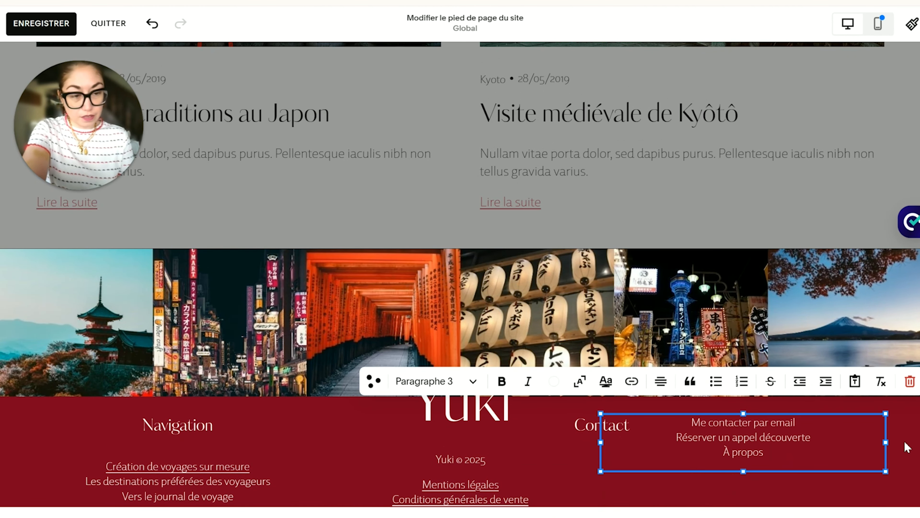
left_click(907, 447)
Stack the standalone "Contact" heading block directly above the three contact lines and align its text to the vertical middle.
left_click(789, 432)
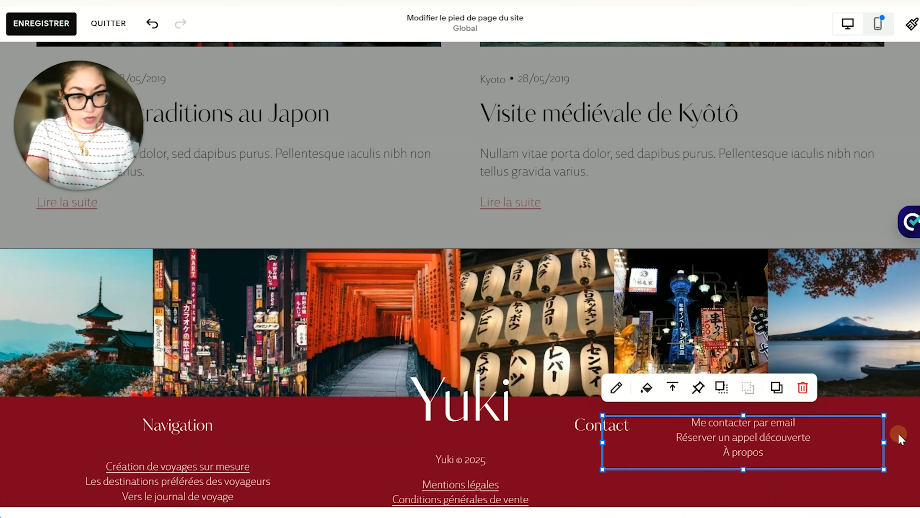
left_click_drag(891, 434, 761, 468)
left_click_drag(580, 428, 722, 428)
left_click(670, 392)
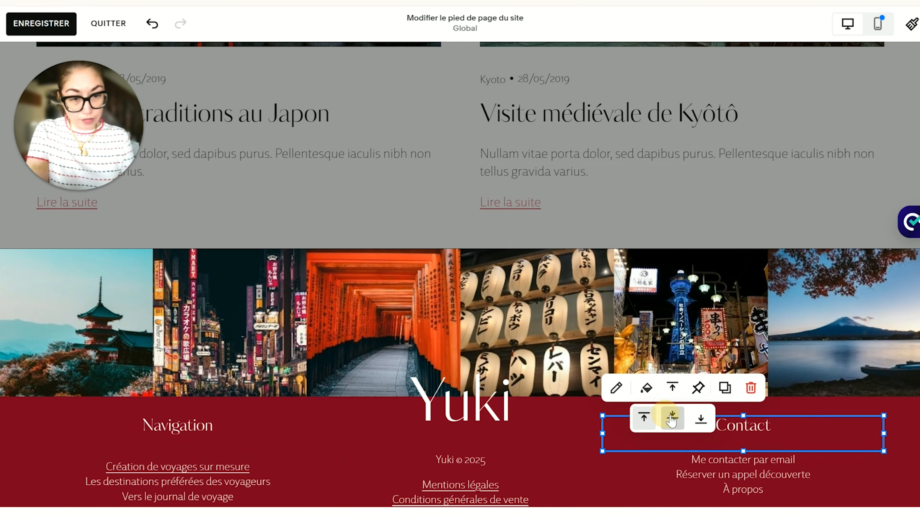
left_click(672, 417)
left_click(902, 435)
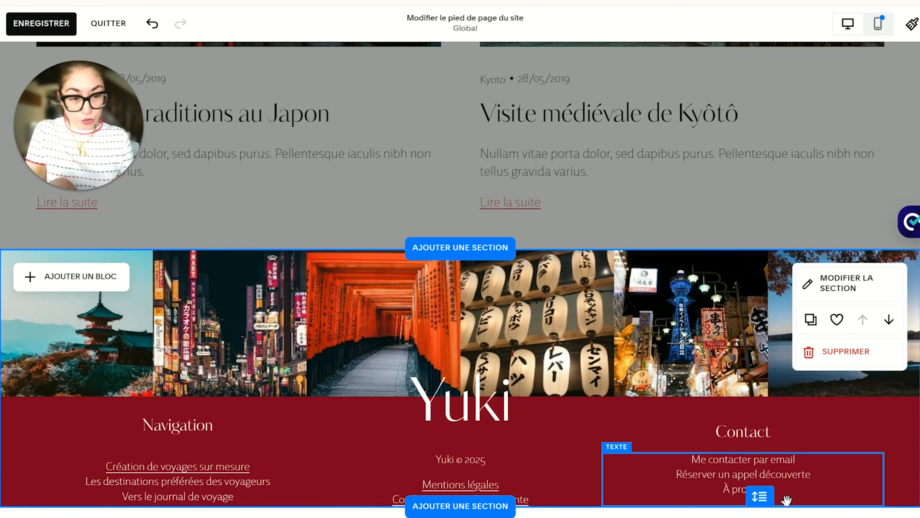
Extend the footer section's height downward by one grid row.
left_click_drag(762, 497, 761, 513)
scroll(888, 444, "down", 1)
left_click(891, 460)
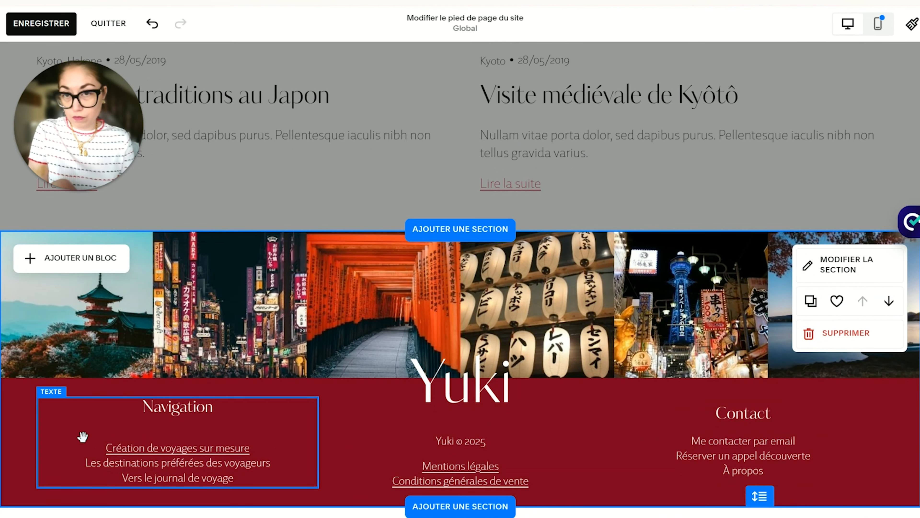
Copy the three link lines from the Navigation block and delete that block.
left_click(265, 453)
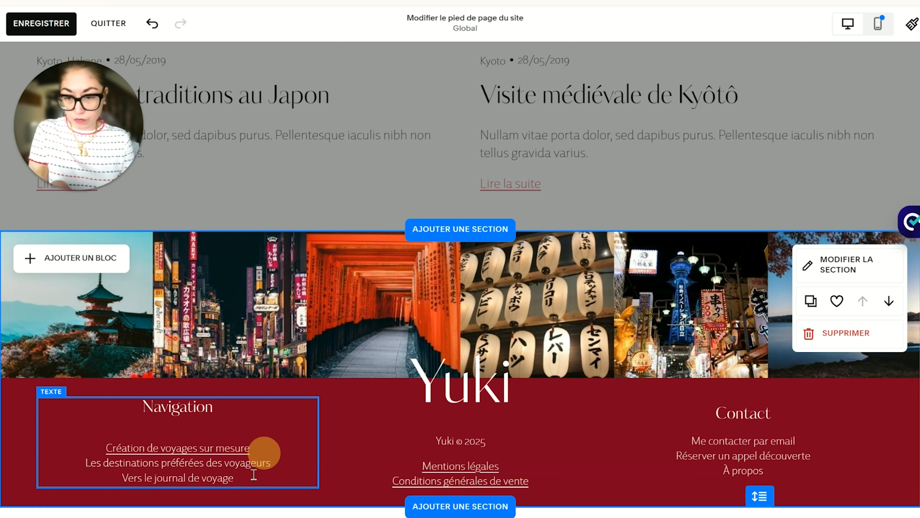
left_click_drag(231, 477, 93, 448)
key("ctrl+c")
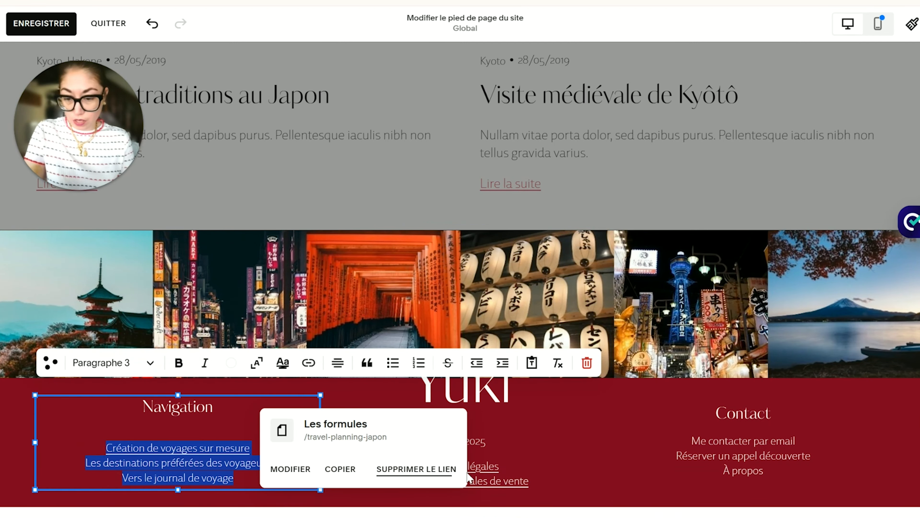
left_click(901, 461)
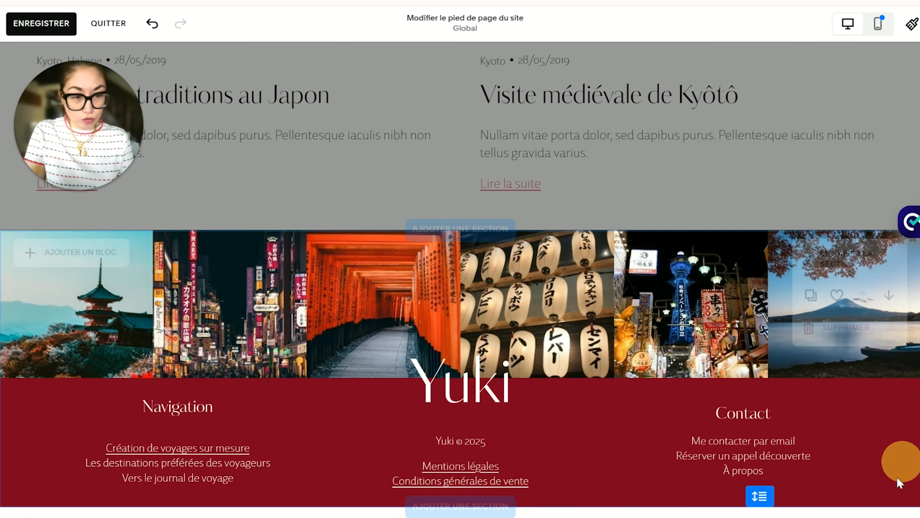
left_click(296, 433)
left_click(185, 370)
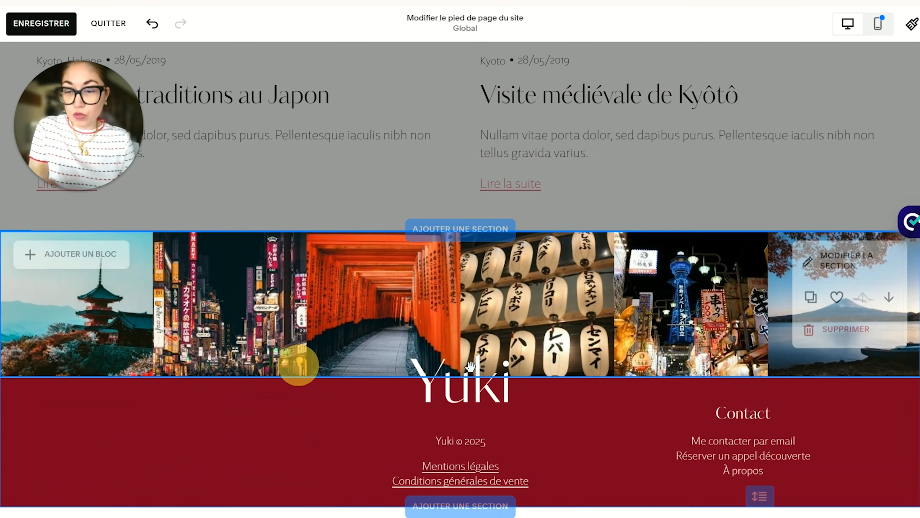
Duplicate the Contact heading and contact lines blocks together and place the copies in the emptied navigation column.
left_click(726, 402)
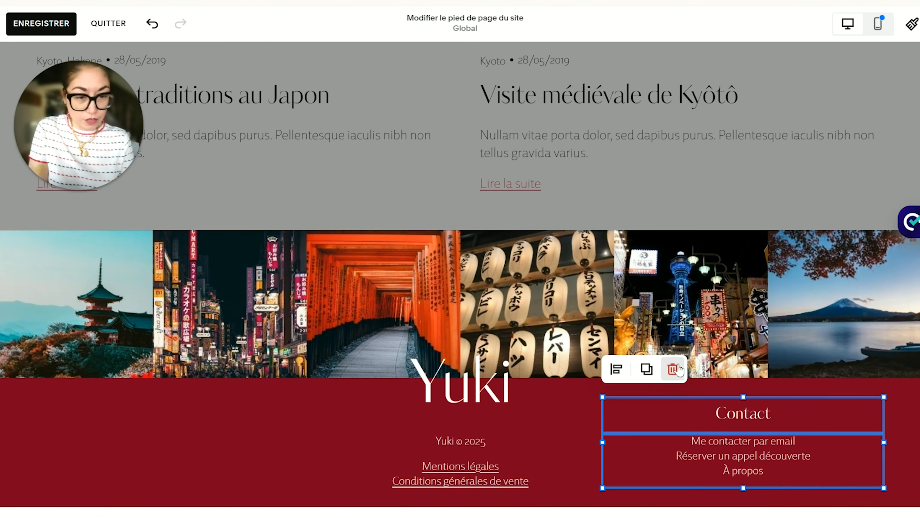
left_click(647, 369)
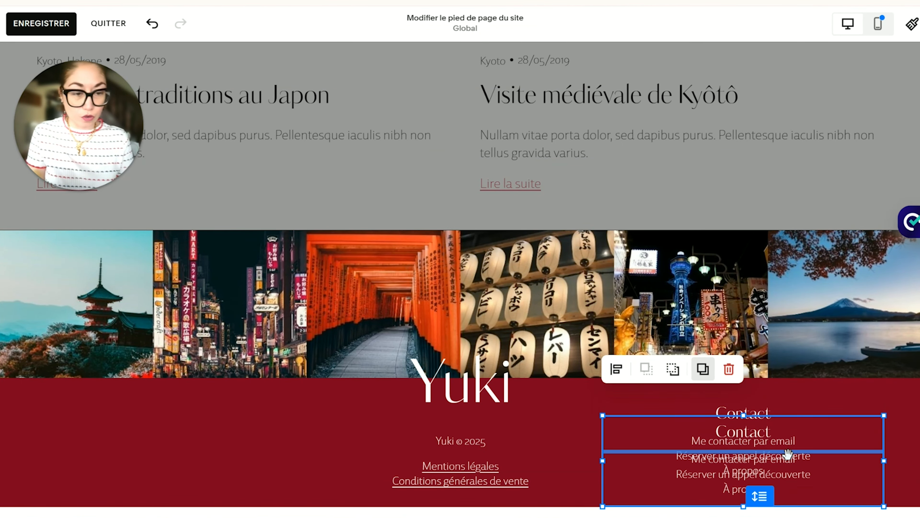
left_click_drag(788, 454, 242, 450)
Replace the duplicated contact lines with the three copied navigation lines.
triple_click(192, 441)
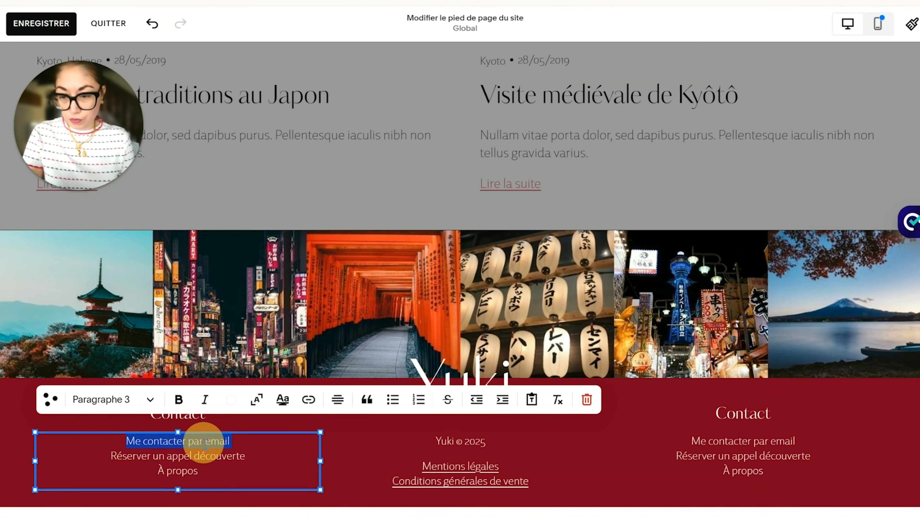
left_click(203, 444)
key("ctrl+a")
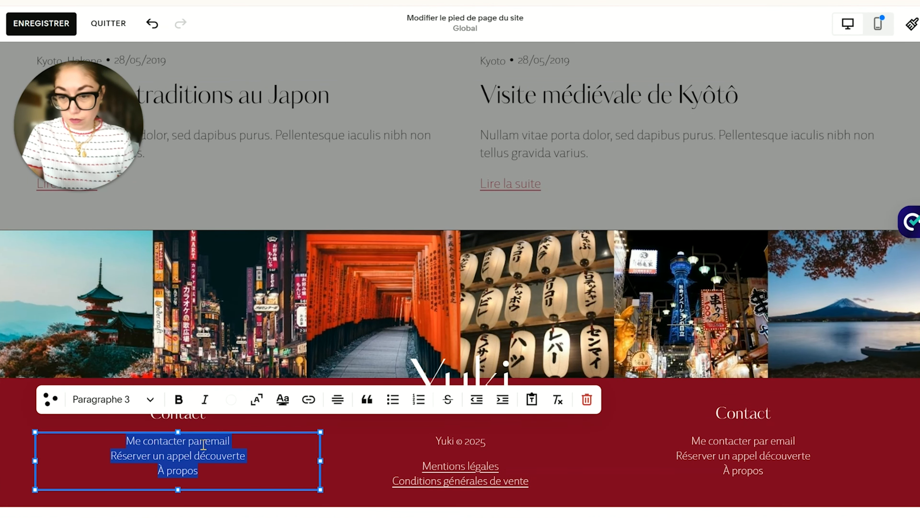
key("ctrl+v")
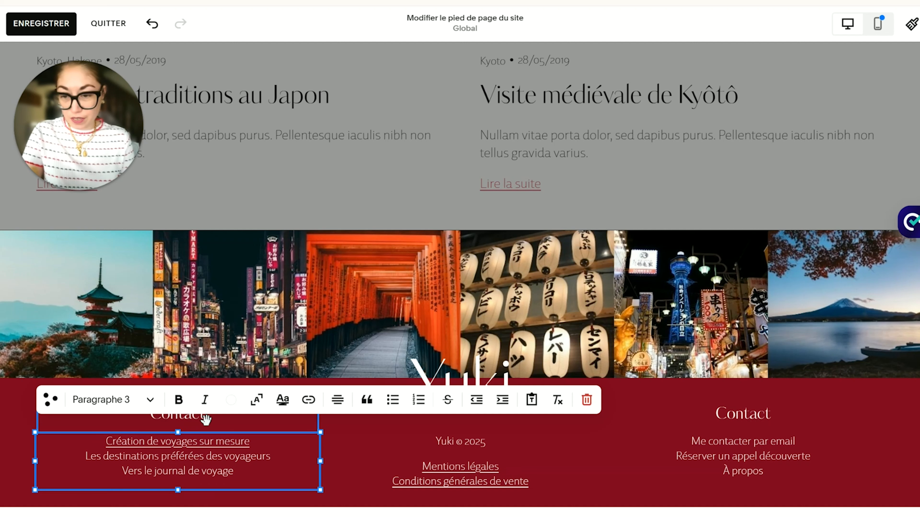
Change the duplicated heading above the navigation lines to "Navigation" and save the footer.
left_click(201, 416)
double_click(201, 416)
type("Navi")
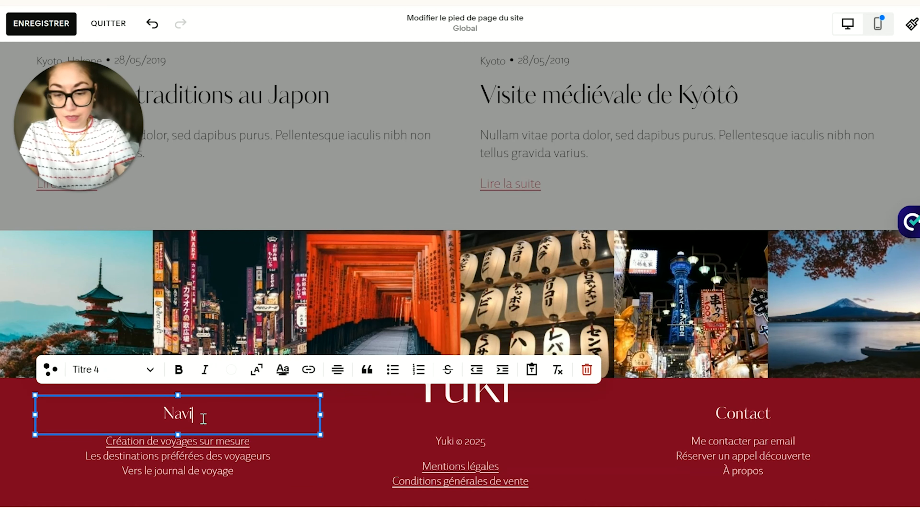
type("gation")
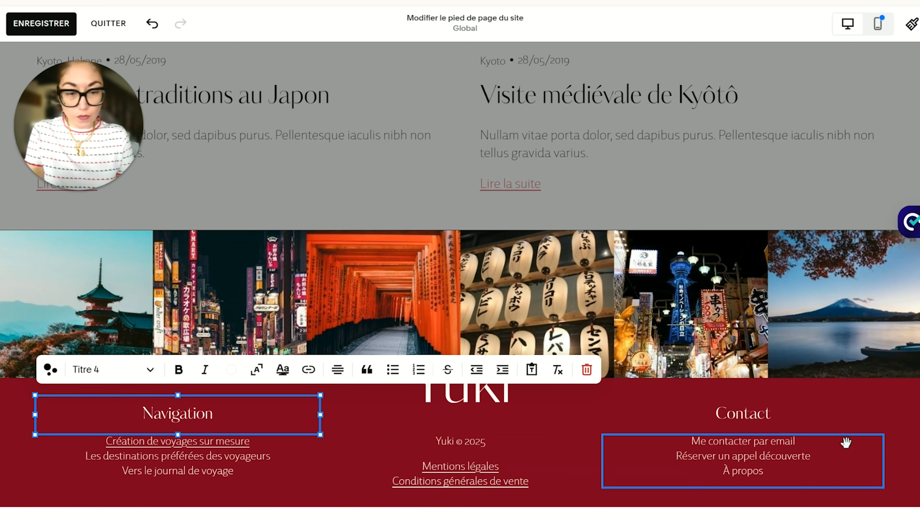
left_click(906, 445)
left_click(55, 25)
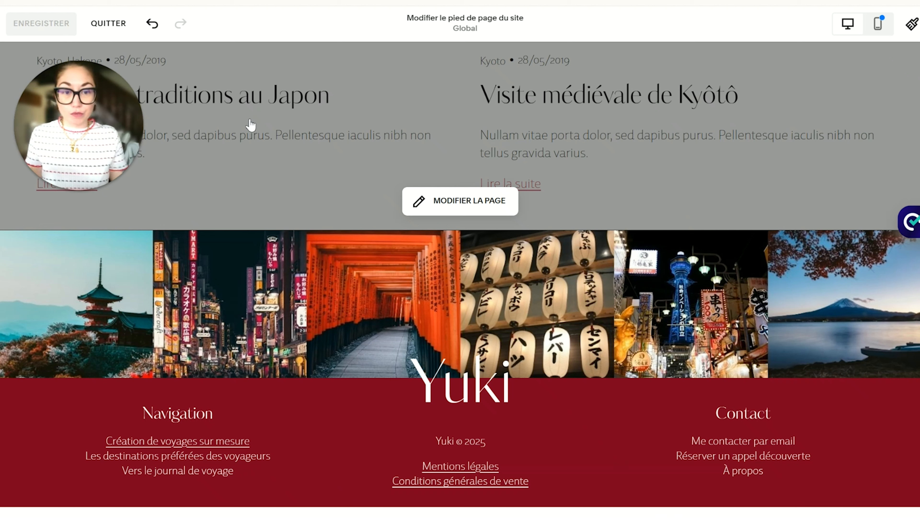
Add one more row to the saved footer section's grid for extra space below the columns.
mouse_move(818, 386)
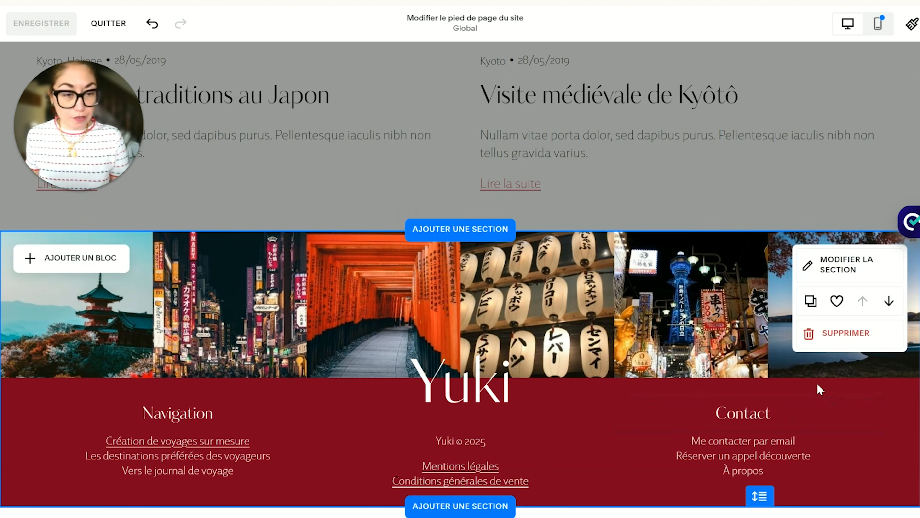
left_click(858, 270)
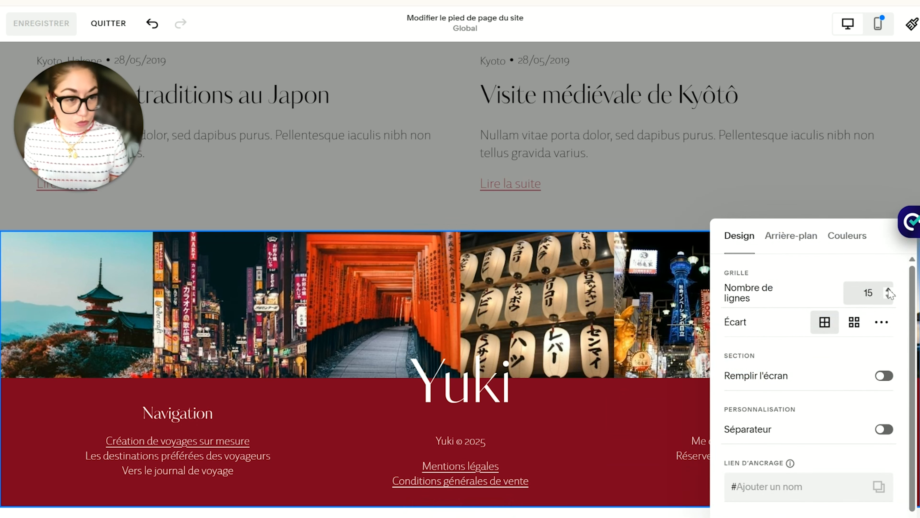
left_click(889, 266)
left_click(594, 397)
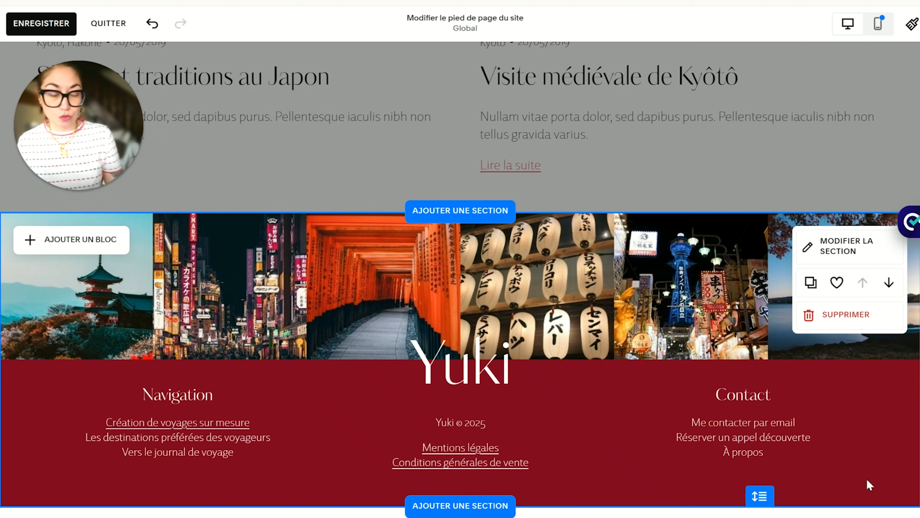
left_click(901, 430)
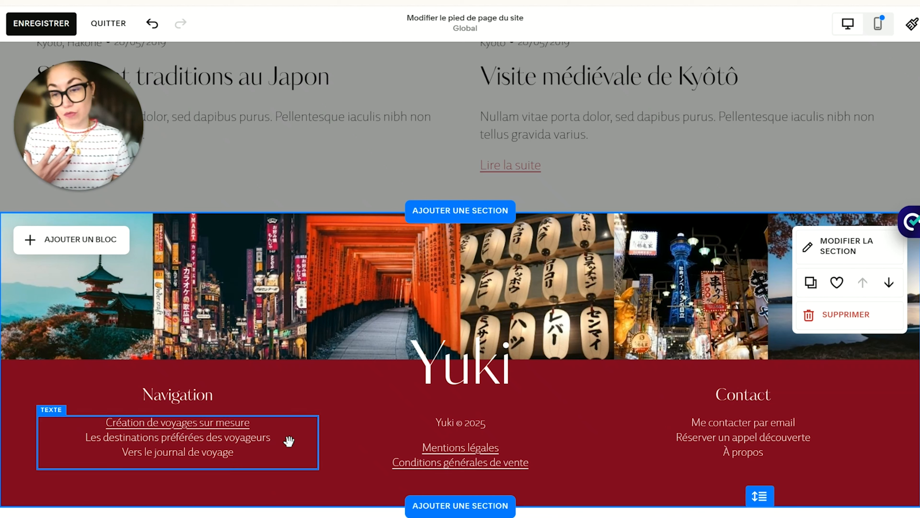
left_click(281, 439)
left_click(829, 438)
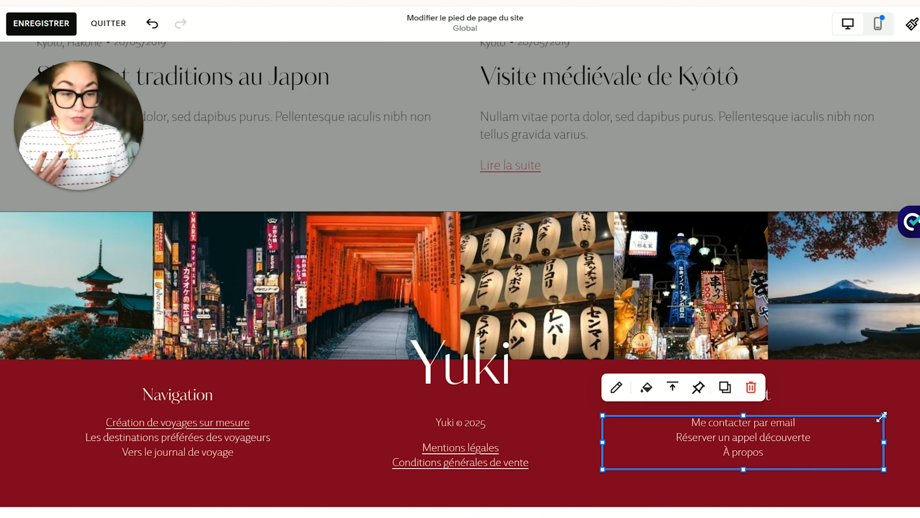
left_click(900, 436)
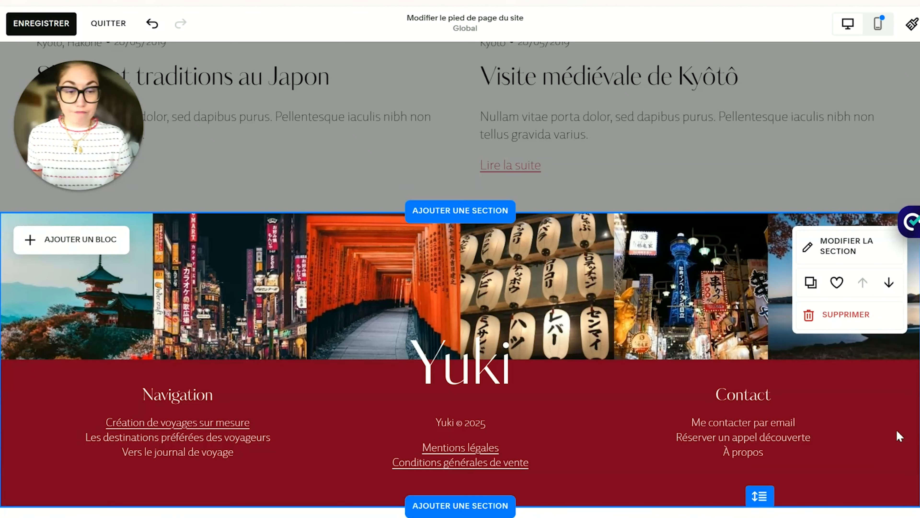